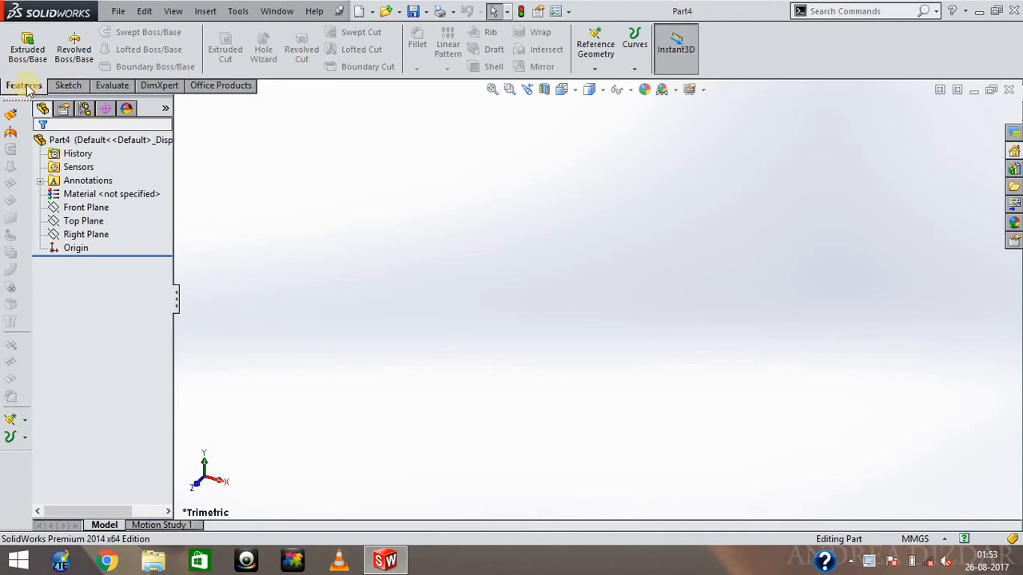
# Start a Helix and Spiral curve and place its base sketch on the Front Plane
pyautogui.click(637, 70)
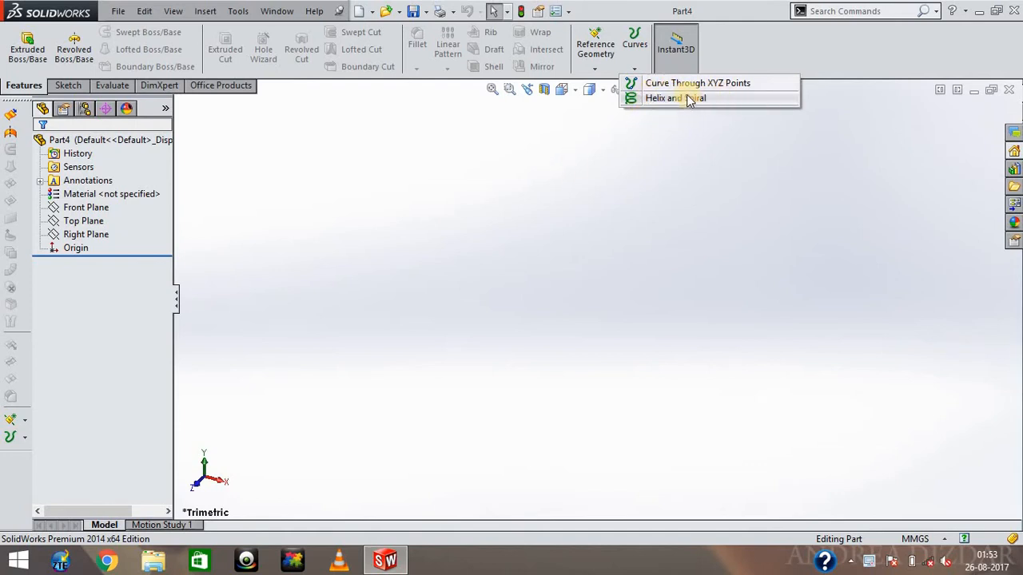
pyautogui.click(622, 173)
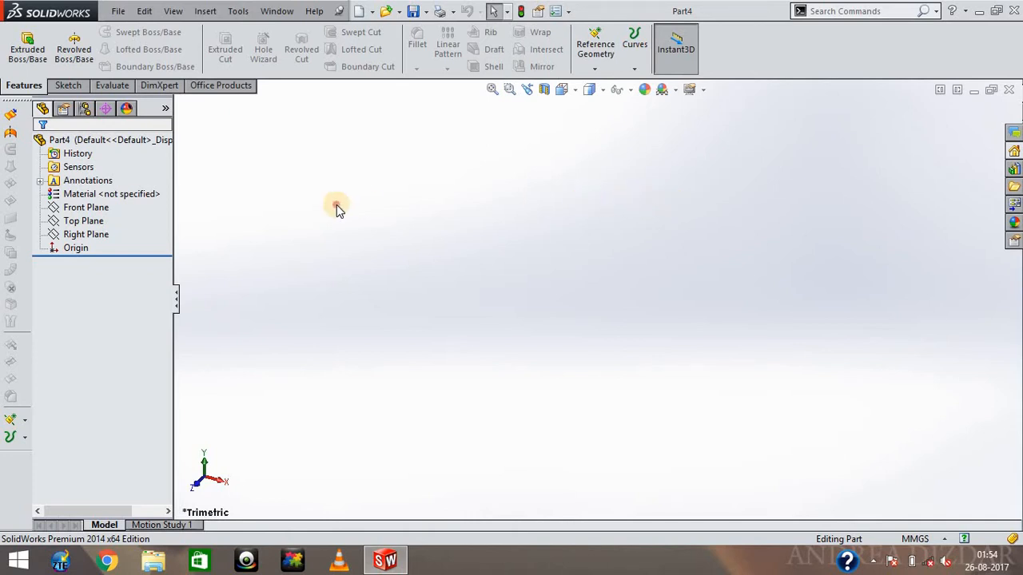
pyautogui.click(639, 54)
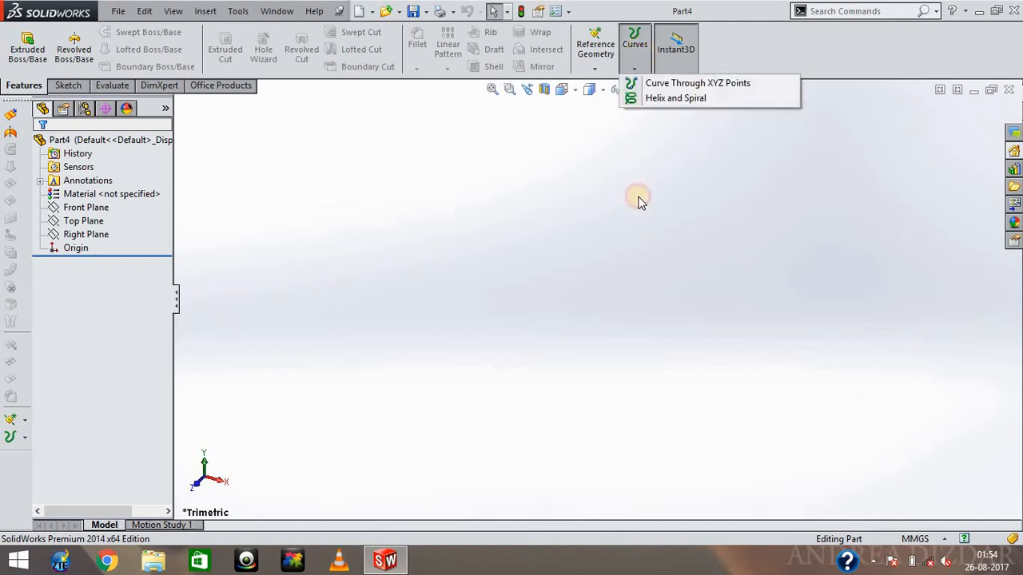
pyautogui.click(695, 99)
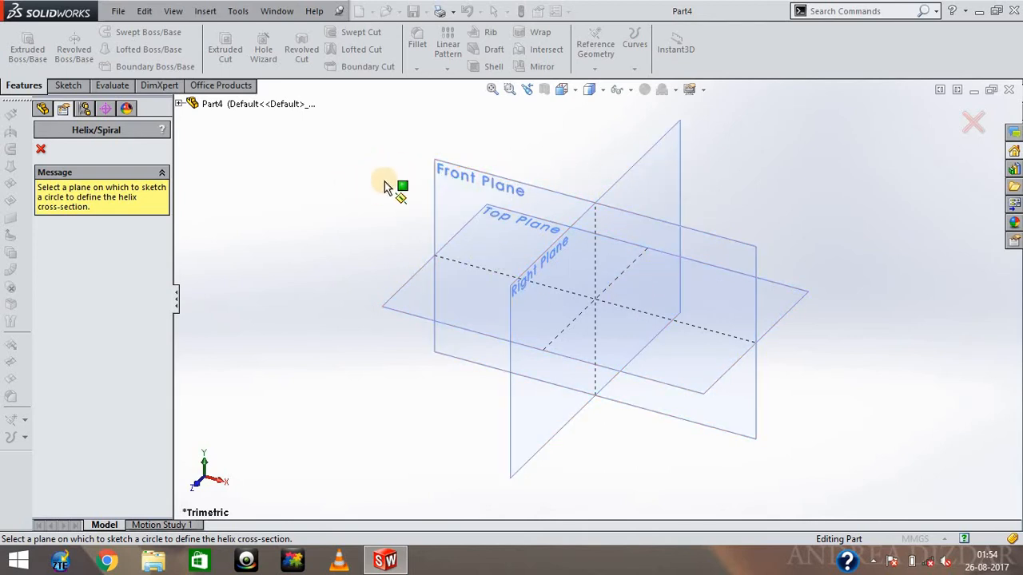
pyautogui.click(447, 180)
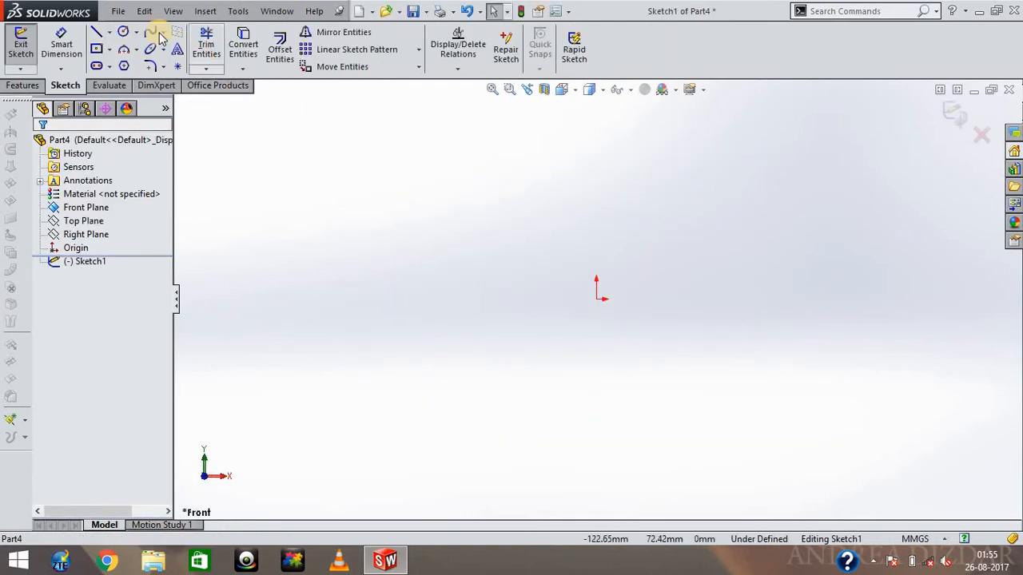
# Sketch a circle centred on the origin, dimension its diameter to 50 mm, and finish the sketch
pyautogui.click(123, 31)
pyautogui.moveTo(596, 299); pyautogui.dragTo(648, 350)
pyautogui.click(60, 44)
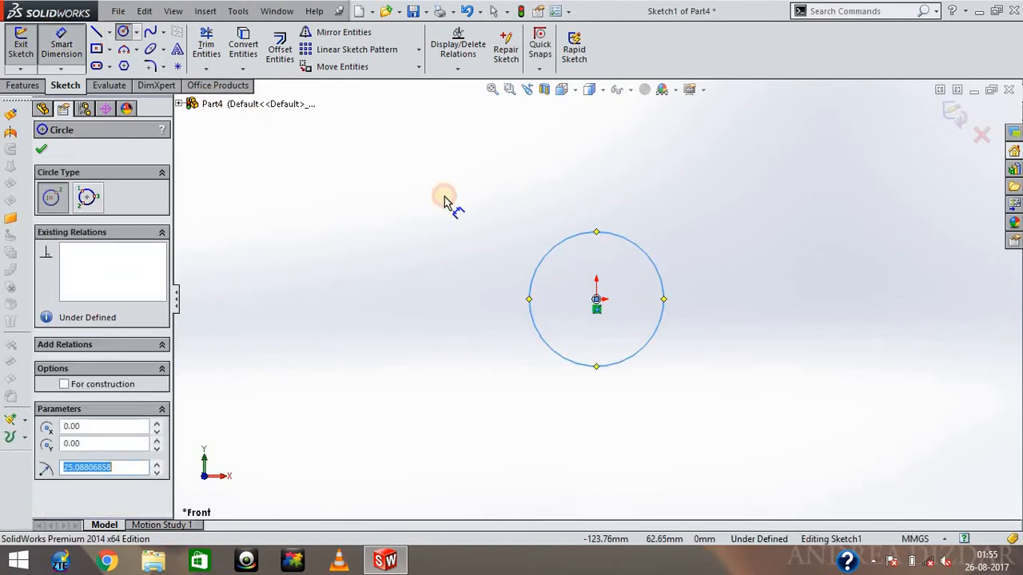
pyautogui.click(431, 255)
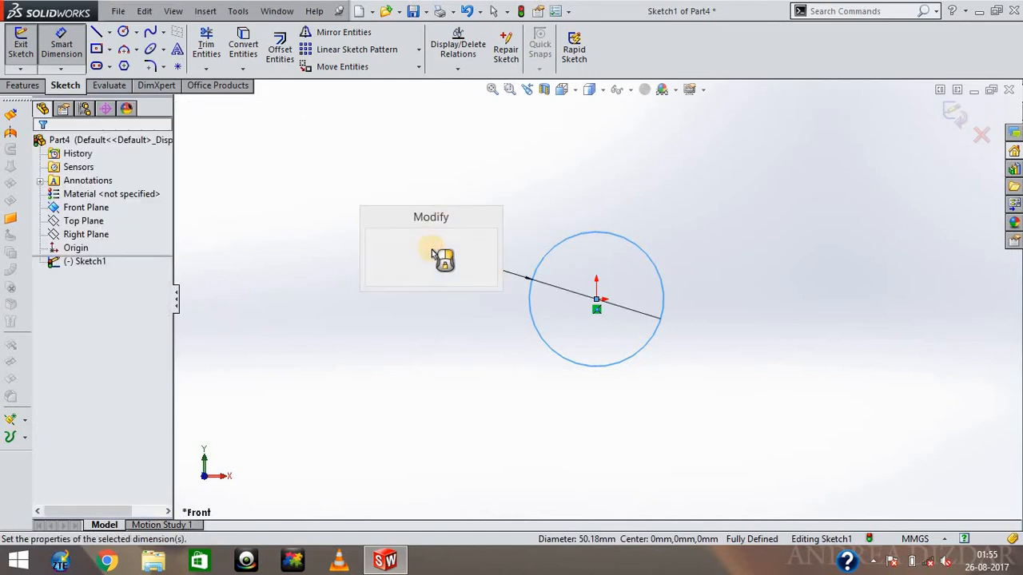
pyautogui.write('50')
pyautogui.press('Return')
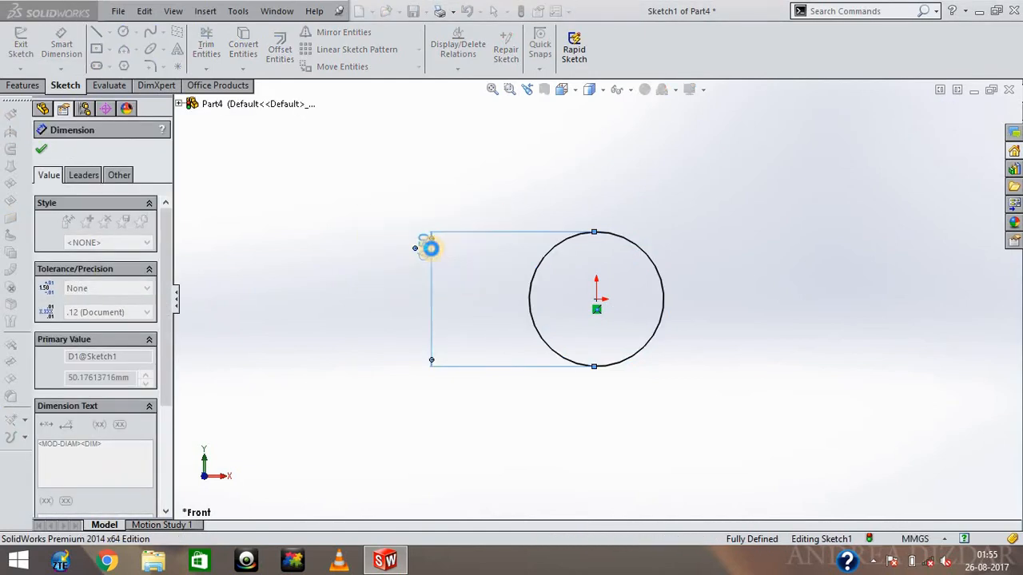
pyautogui.click(22, 48)
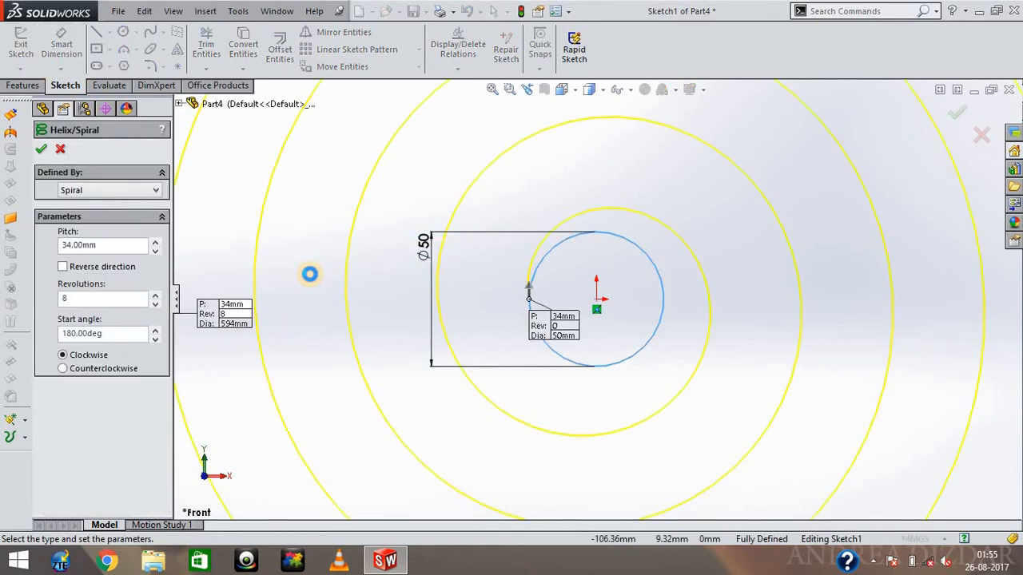
# Define the curve by Pitch and Revolution instead of as a spiral
pyautogui.scroll(5, 591, 292)
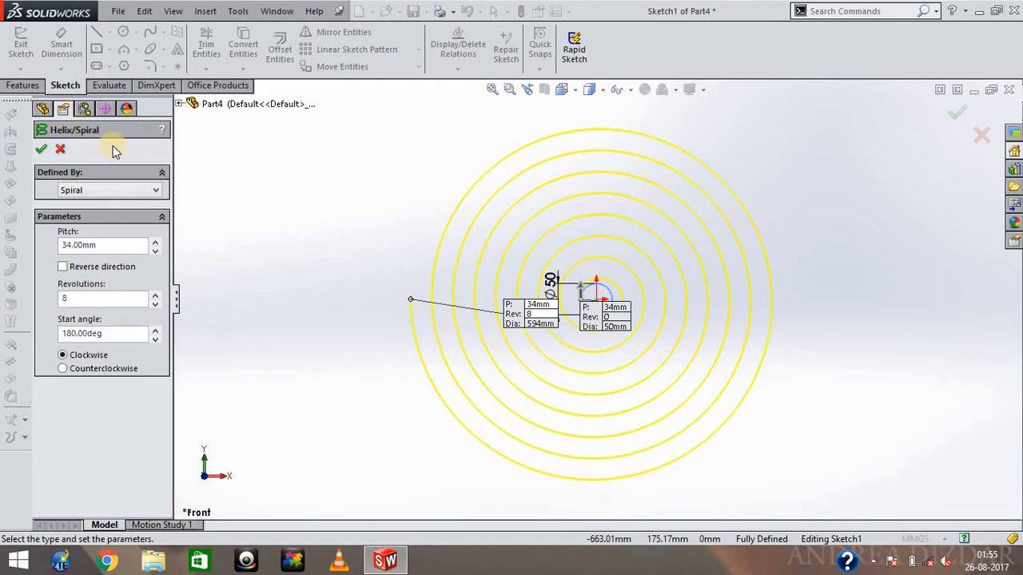
pyautogui.click(147, 197)
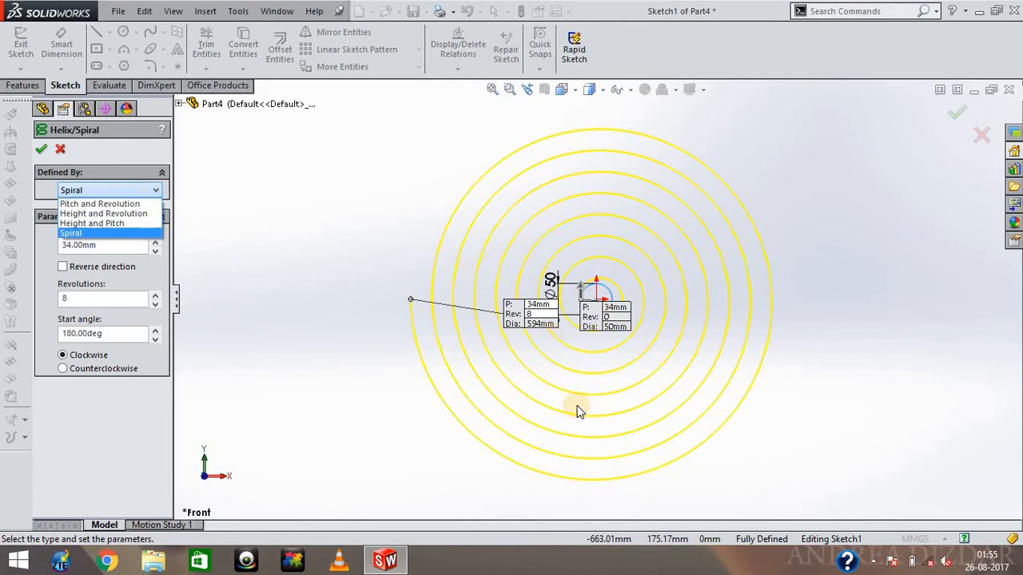
pyautogui.click(143, 205)
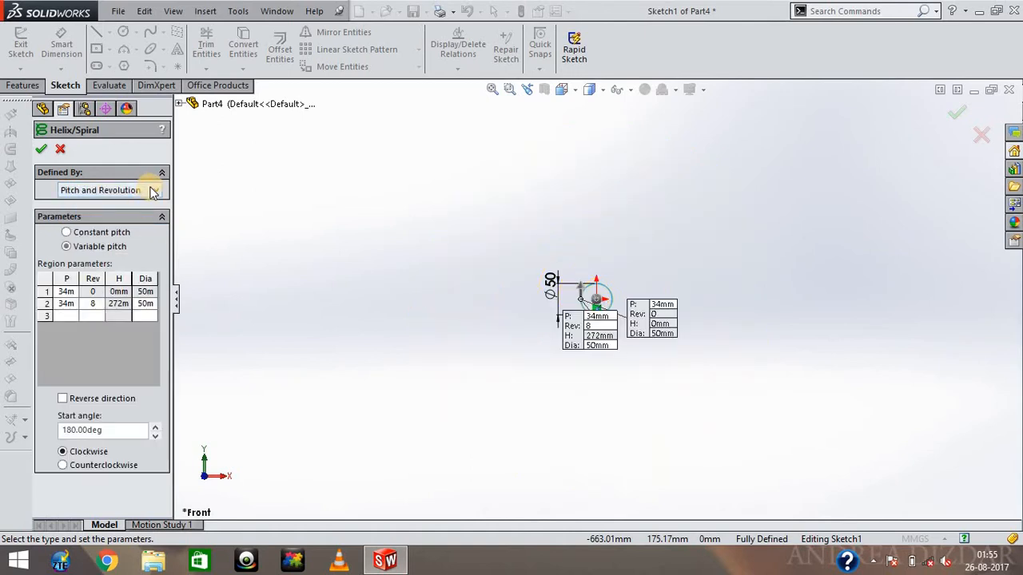
pyautogui.moveTo(456, 205); pyautogui.dragTo(456, 349, button='middle')
pyautogui.click(134, 190)
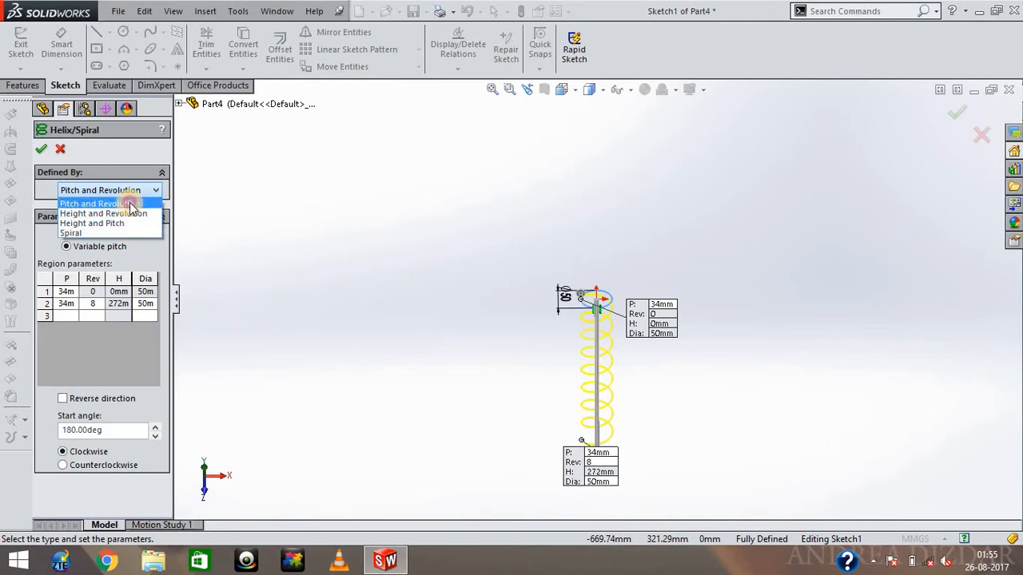
pyautogui.click(132, 205)
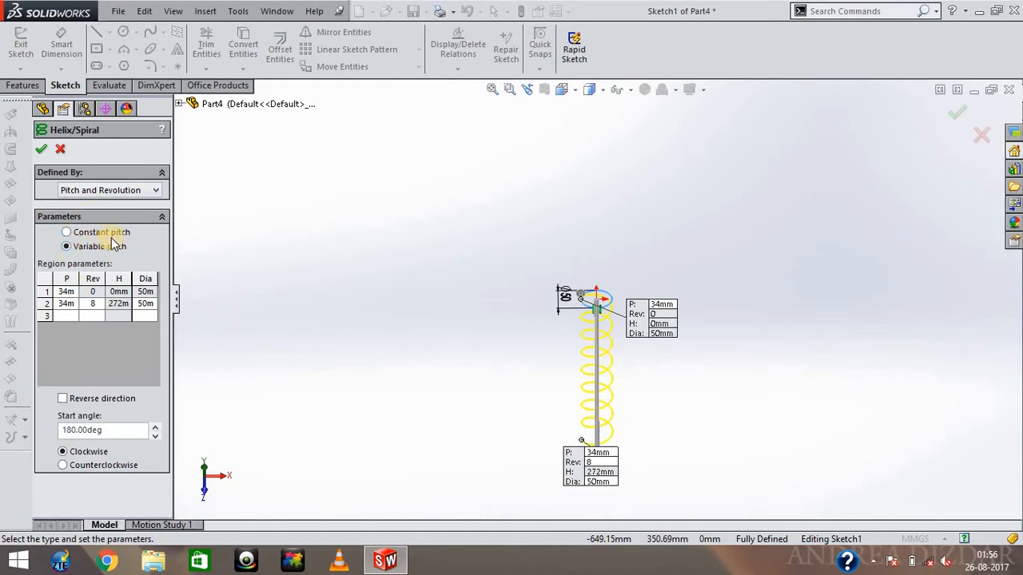
# Switch the helix to constant pitch and set its pitch to 20 mm
pyautogui.click(67, 232)
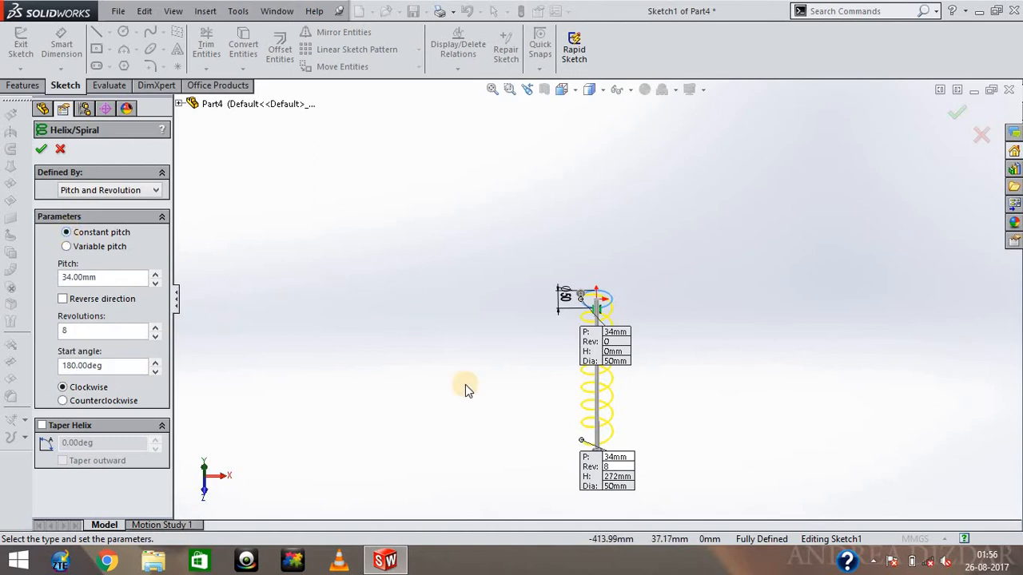
pyautogui.scroll(-3, 653, 379)
pyautogui.moveTo(550, 360); pyautogui.dragTo(681, 392, button='middle')
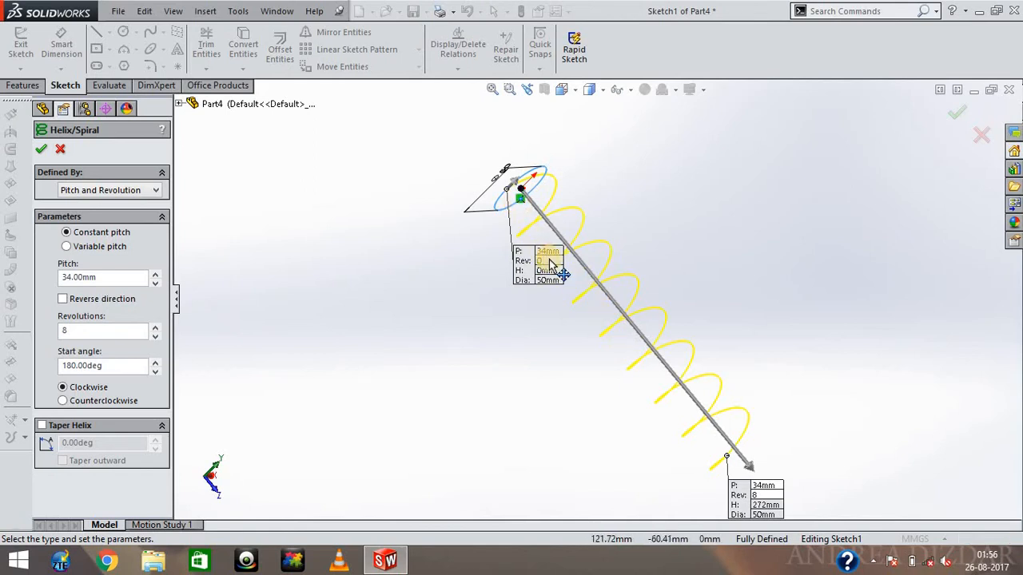
pyautogui.moveTo(779, 284); pyautogui.dragTo(644, 314, button='middle')
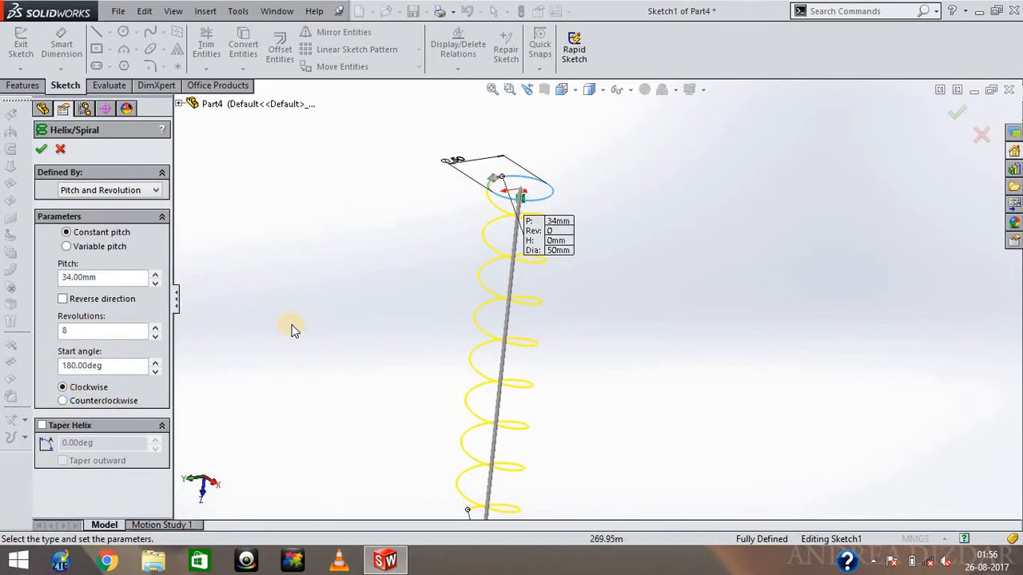
pyautogui.scroll(2, 653, 311)
pyautogui.scroll(-1, 340, 311)
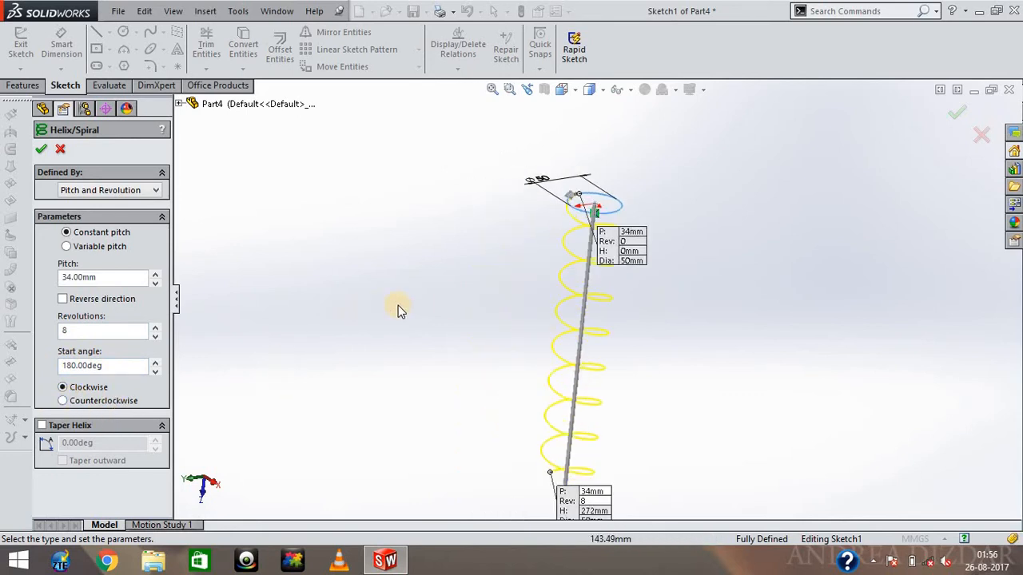
pyautogui.moveTo(104, 279); pyautogui.dragTo(50, 291)
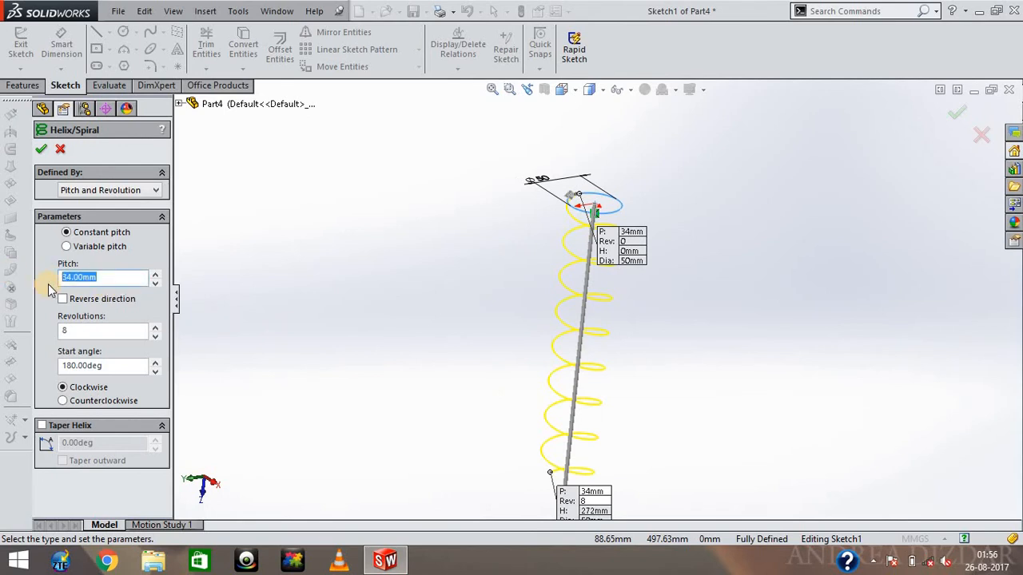
pyautogui.write('20')
pyautogui.press('Return')
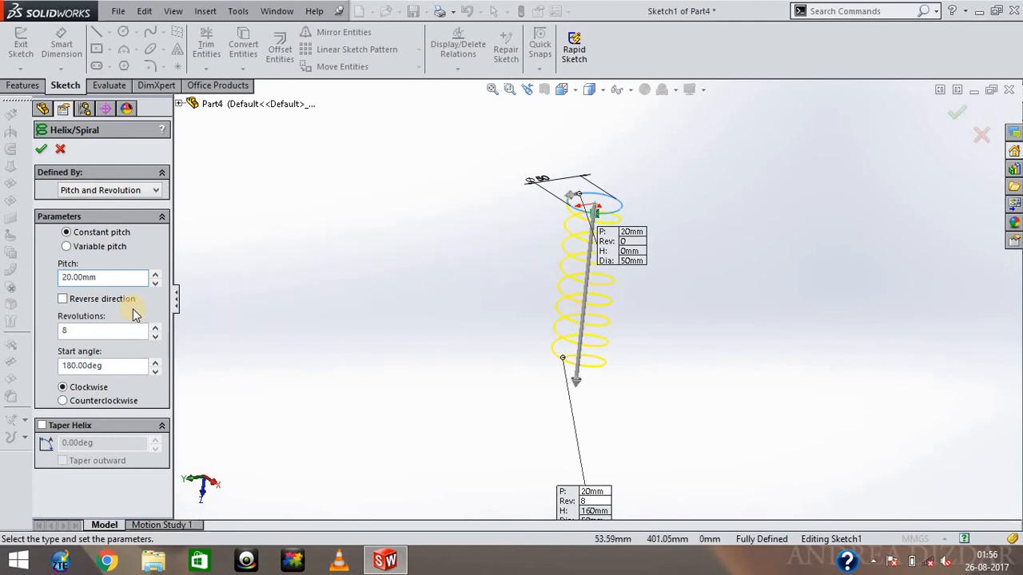
# Try the helix in the reverse direction and restore its original direction
pyautogui.click(63, 301)
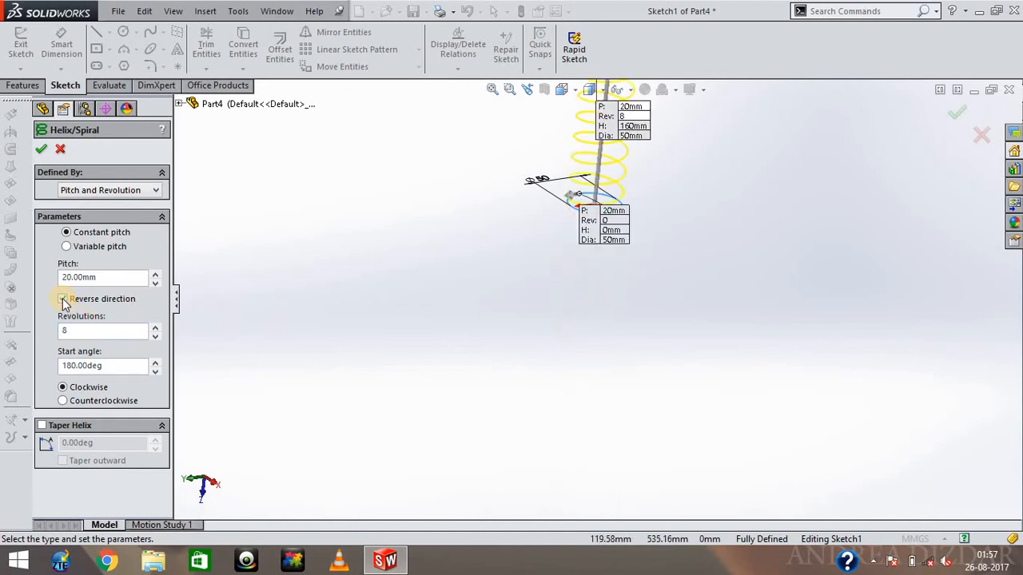
pyautogui.click(63, 300)
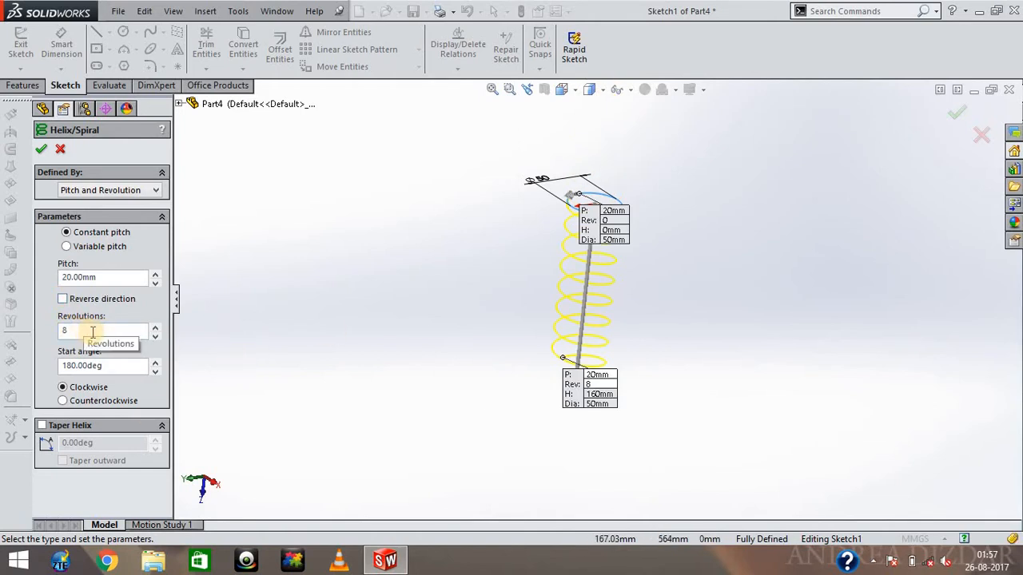
# Try higher and lower revolution counts for the helix and settle on 6 revolutions
pyautogui.doubleClick(69, 332)
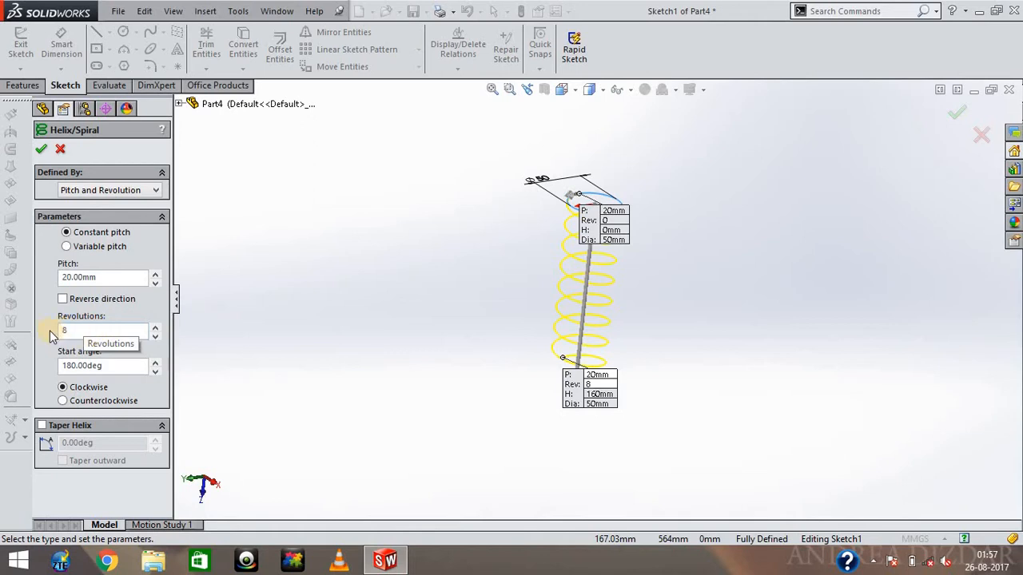
pyautogui.click(155, 327)
pyautogui.click(155, 328)
pyautogui.click(155, 329)
pyautogui.click(155, 329)
pyautogui.click(155, 329)
pyautogui.click(155, 329)
pyautogui.click(155, 329)
pyautogui.click(155, 329)
pyautogui.click(155, 329)
pyautogui.click(156, 336)
pyautogui.click(156, 337)
pyautogui.click(156, 336)
pyautogui.click(156, 336)
pyautogui.click(155, 337)
pyautogui.click(155, 337)
pyautogui.click(156, 337)
pyautogui.click(155, 337)
pyautogui.click(156, 336)
pyautogui.click(156, 336)
pyautogui.click(156, 337)
pyautogui.click(156, 336)
pyautogui.click(156, 337)
pyautogui.click(155, 337)
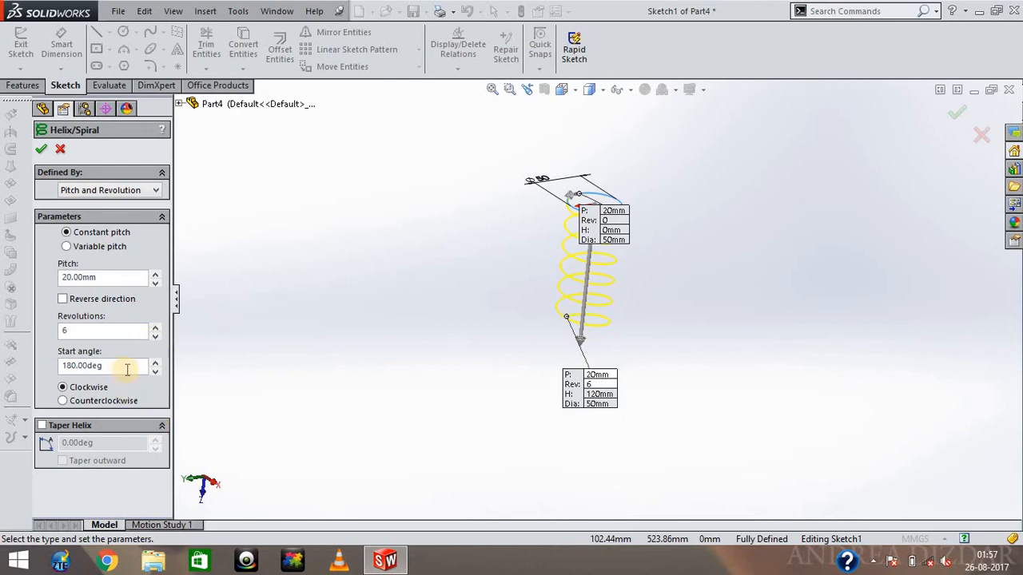
# Set the helix's start angle to 90 degrees
pyautogui.moveTo(772, 176); pyautogui.dragTo(728, 302, button='middle')
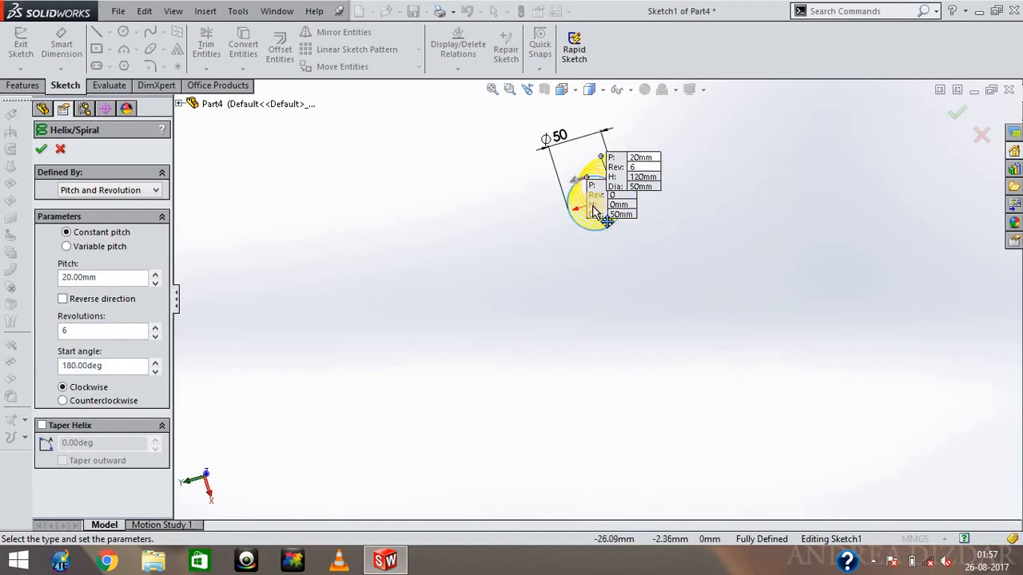
pyautogui.scroll(3, 594, 216)
pyautogui.scroll(-4, 571, 252)
pyautogui.scroll(-5, 545, 252)
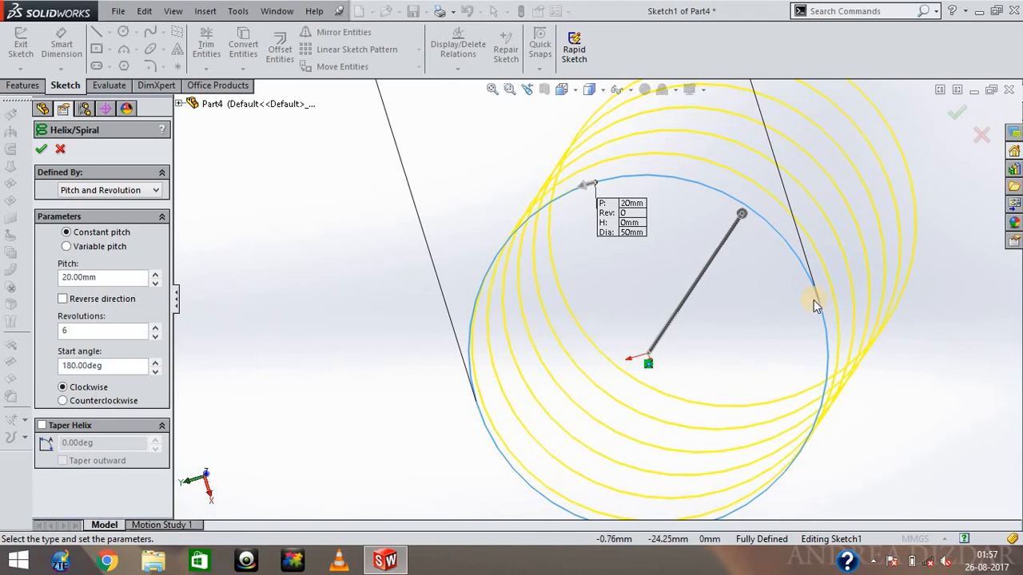
pyautogui.moveTo(104, 365); pyautogui.dragTo(40, 367)
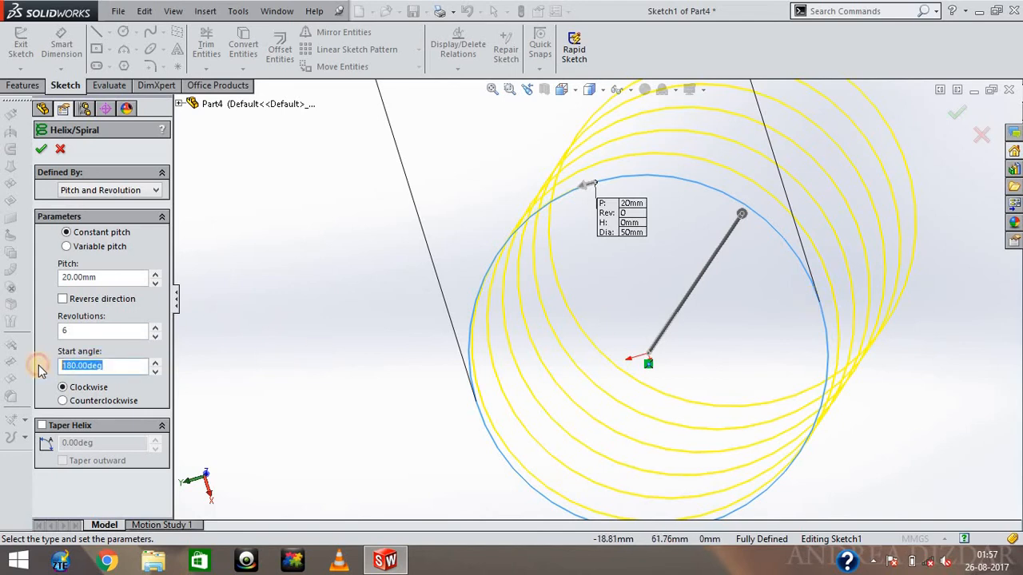
pyautogui.write('9')
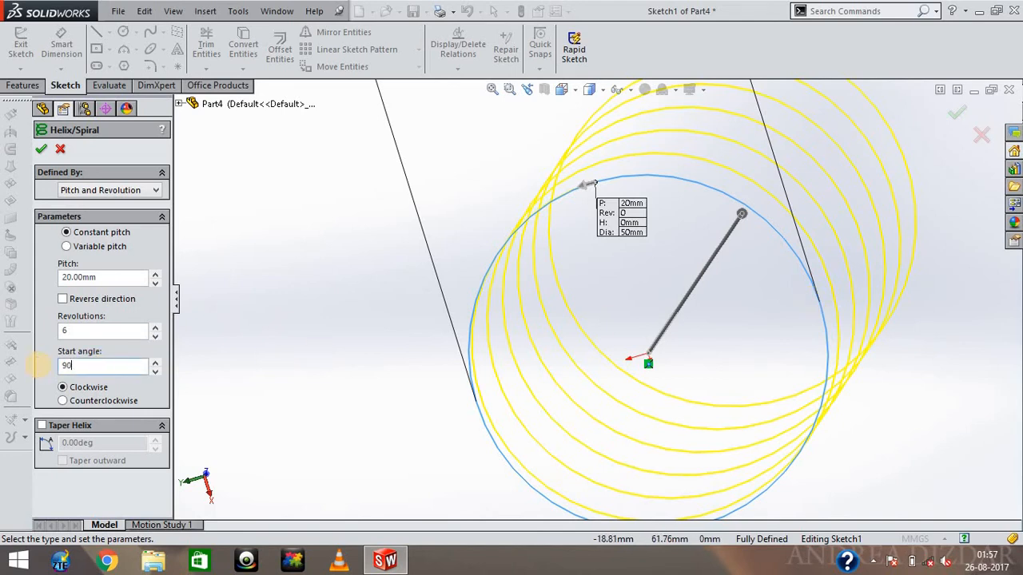
pyautogui.write('0')
pyautogui.press('Return')
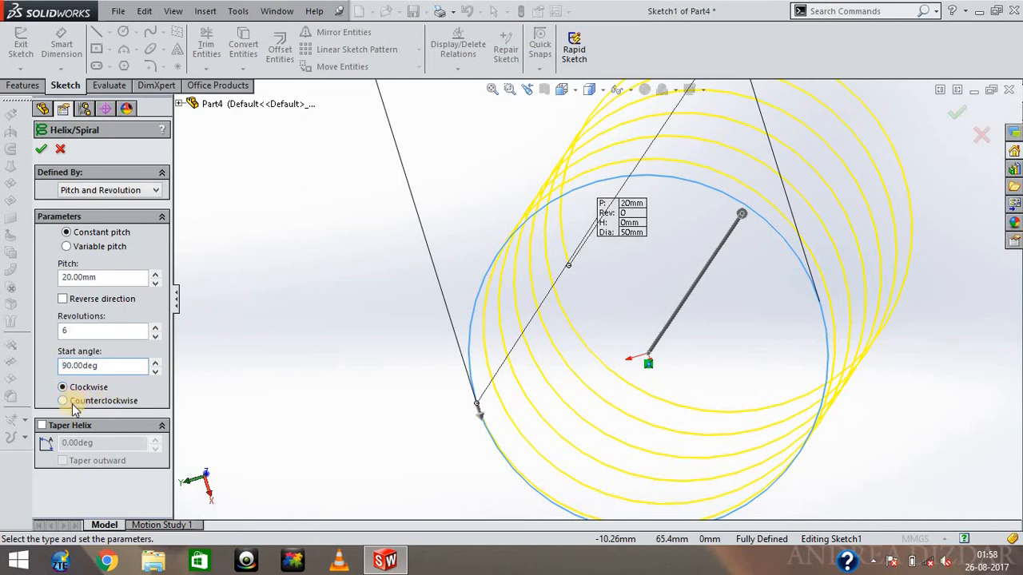
# Examine the helix's start point and winding direction on the base circle from several angles
pyautogui.scroll(3, 693, 278)
pyautogui.scroll(-2, 706, 260)
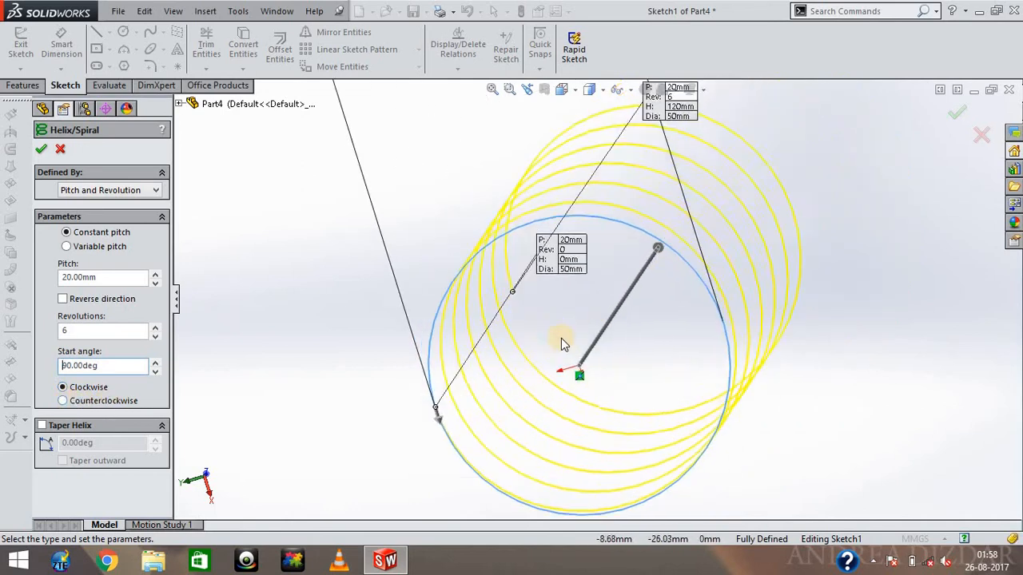
pyautogui.scroll(-1, 561, 343)
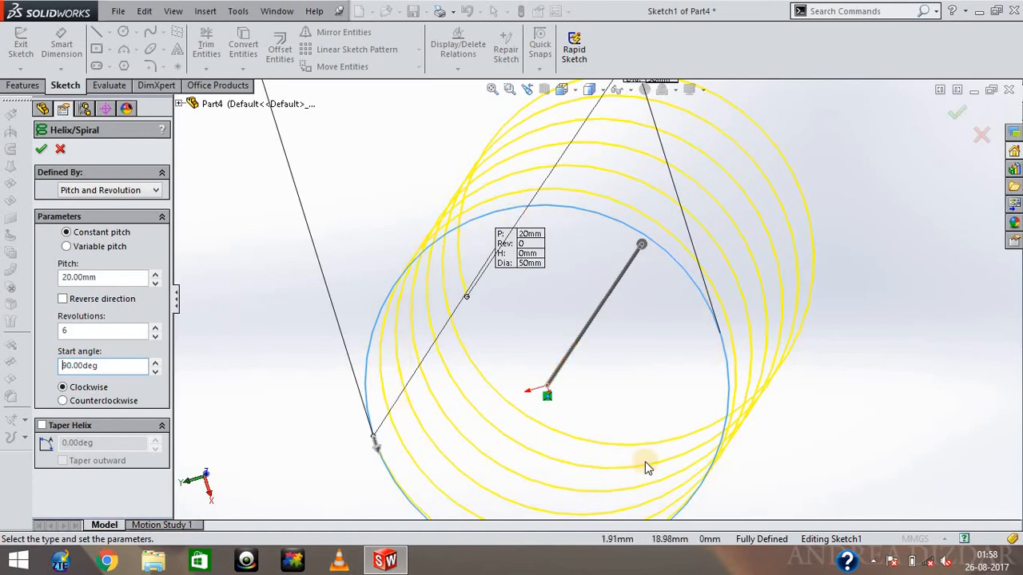
pyautogui.scroll(3, 598, 315)
pyautogui.moveTo(528, 207); pyautogui.dragTo(609, 302, button='middle')
pyautogui.scroll(3, 662, 178)
pyautogui.moveTo(662, 178); pyautogui.dragTo(572, 316, button='middle')
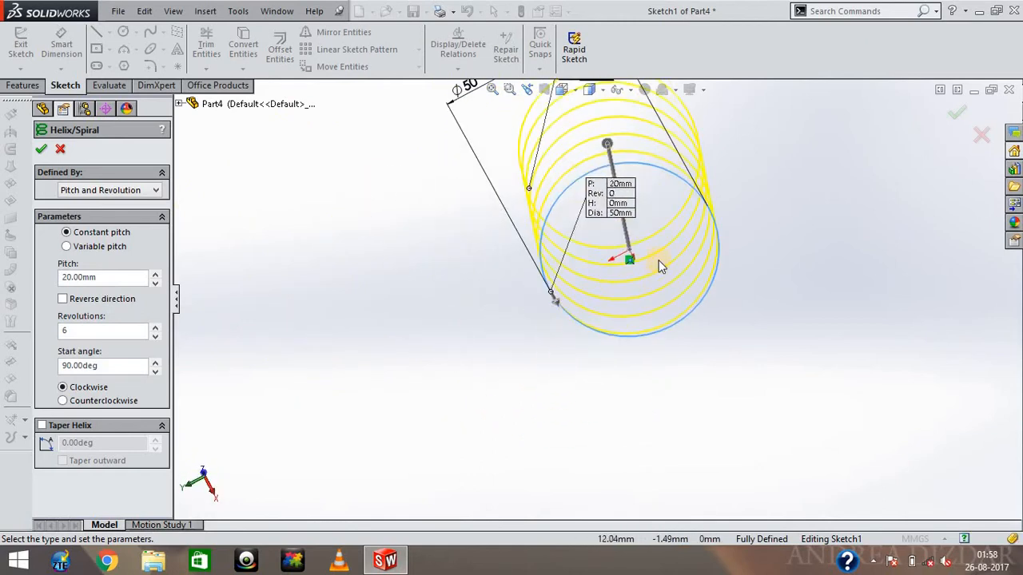
pyautogui.scroll(3, 658, 270)
pyautogui.moveTo(662, 258); pyautogui.dragTo(669, 203, button='middle')
pyautogui.scroll(-8, 587, 274)
pyautogui.scroll(-4, 857, 318)
pyautogui.scroll(4, 480, 300)
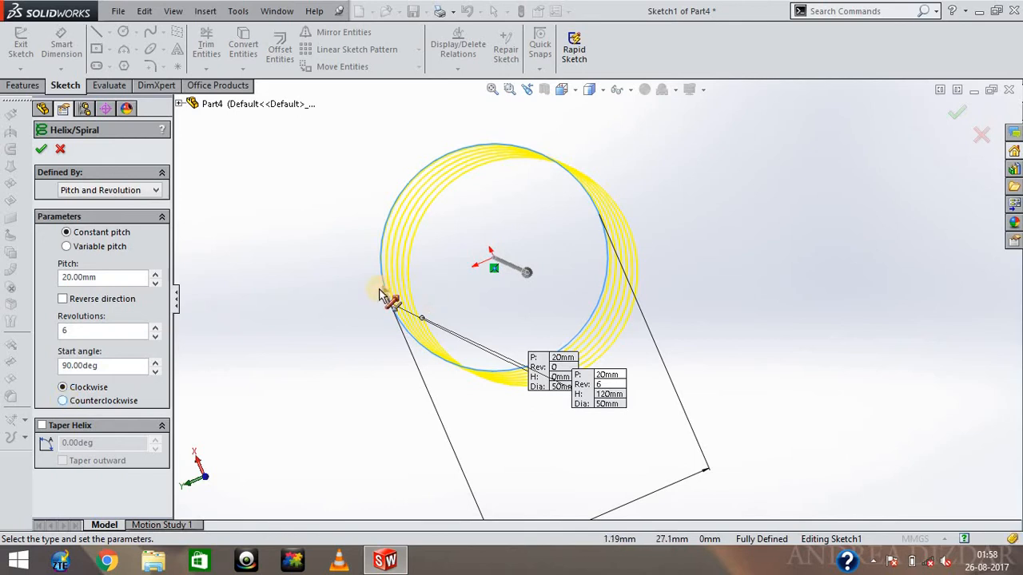
# Set the helix to wind counterclockwise and switch it to variable pitch
pyautogui.click(64, 401)
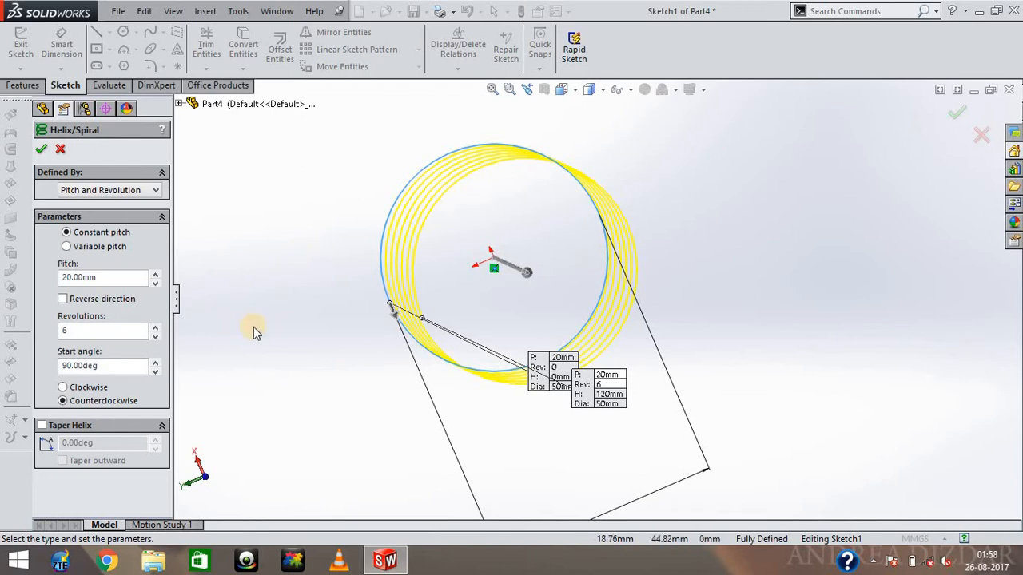
pyautogui.click(67, 247)
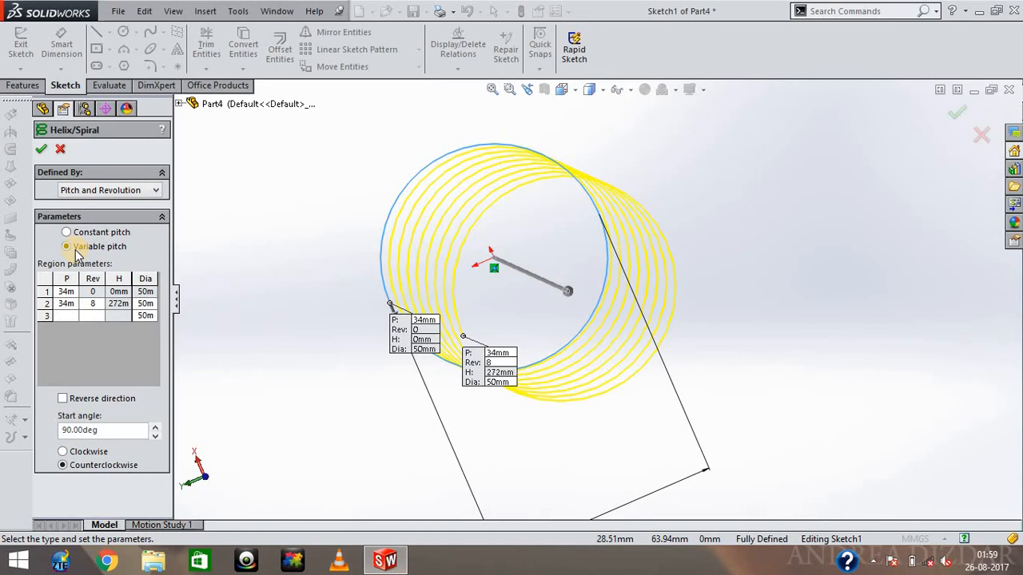
# Set the second region of the variable-pitch helix to a 20 mm pitch and 6 revolutions
pyautogui.moveTo(794, 197)
pyautogui.mouseDown(button='middle')
pyautogui.moveTo(791, 207)
pyautogui.moveTo(776, 169)
pyautogui.moveTo(769, 187)
pyautogui.moveTo(753, 187)
pyautogui.moveTo(807, 201)
pyautogui.mouseUp(button='middle')
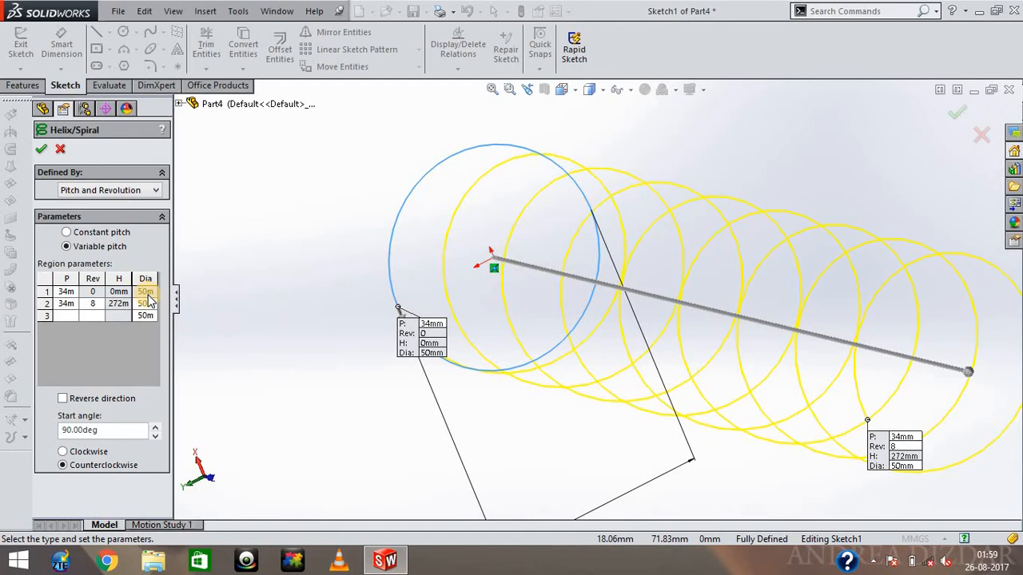
pyautogui.doubleClick(71, 304)
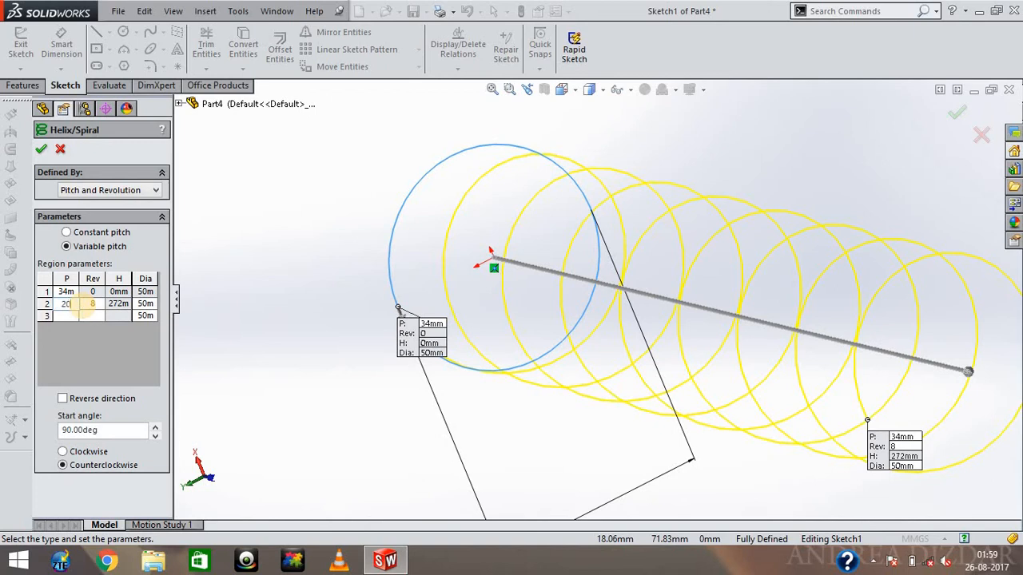
pyautogui.press('Tab')
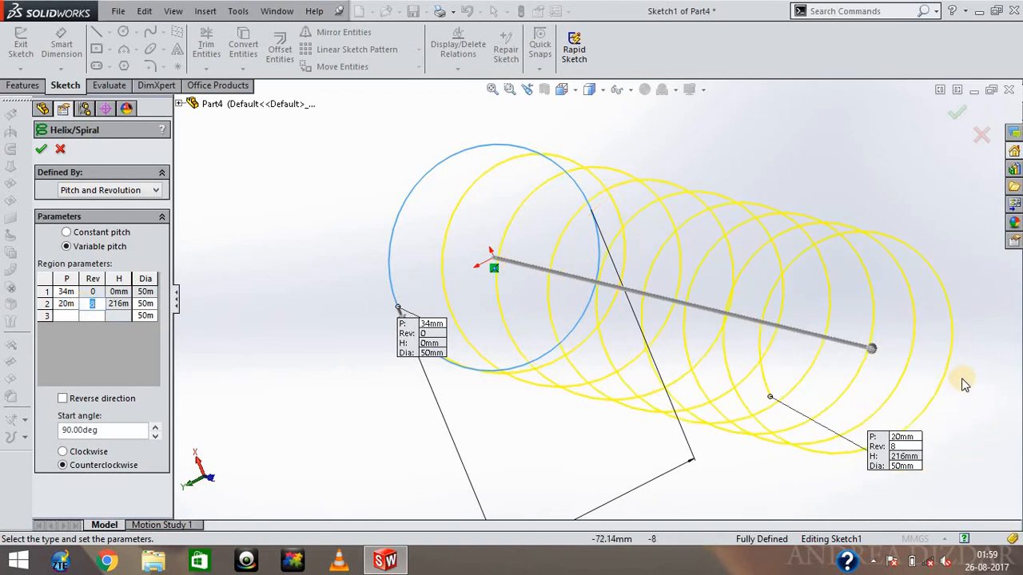
pyautogui.moveTo(890, 167); pyautogui.dragTo(915, 358, button='middle')
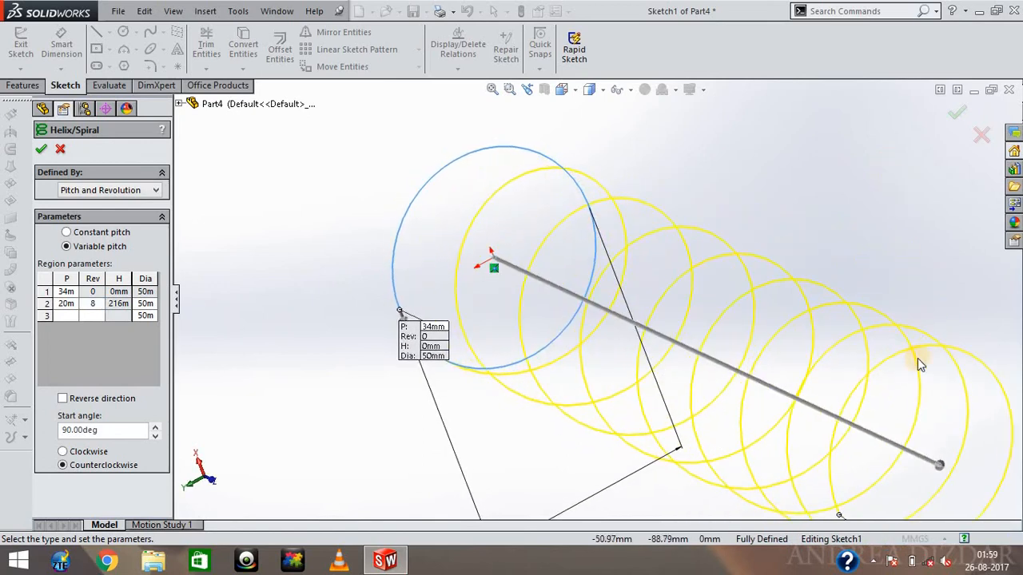
pyautogui.click(96, 306)
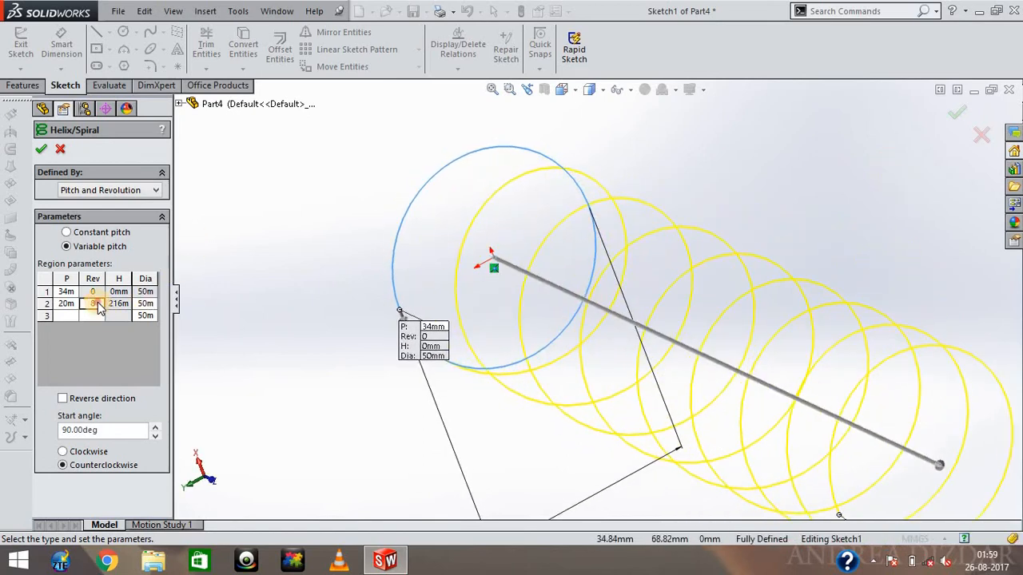
pyautogui.write('6')
pyautogui.click(145, 307)
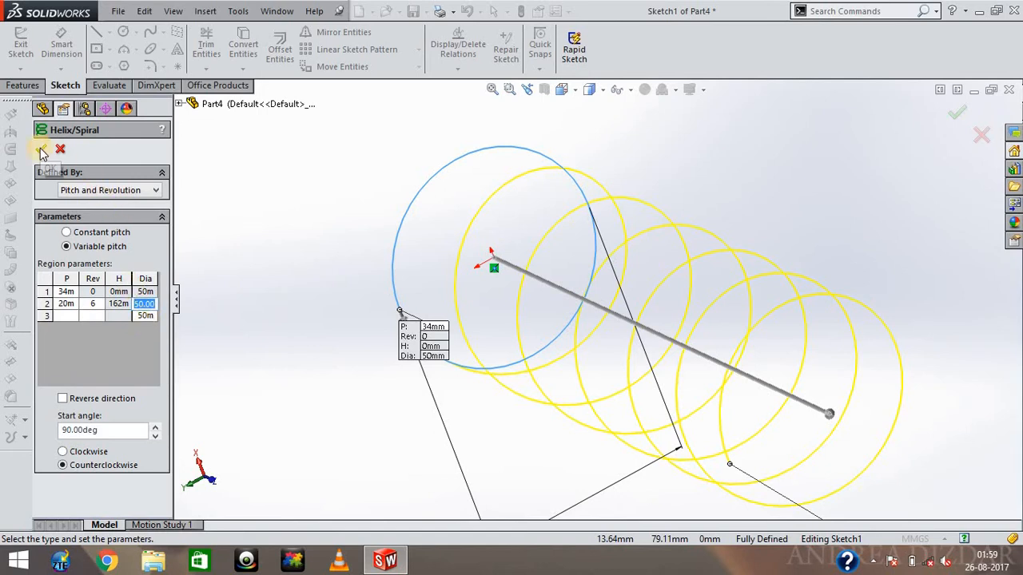
# Add a third region to the variable-pitch helix with a 50 mm pitch ending at 9 revolutions
pyautogui.moveTo(814, 285); pyautogui.dragTo(982, 199, button='middle')
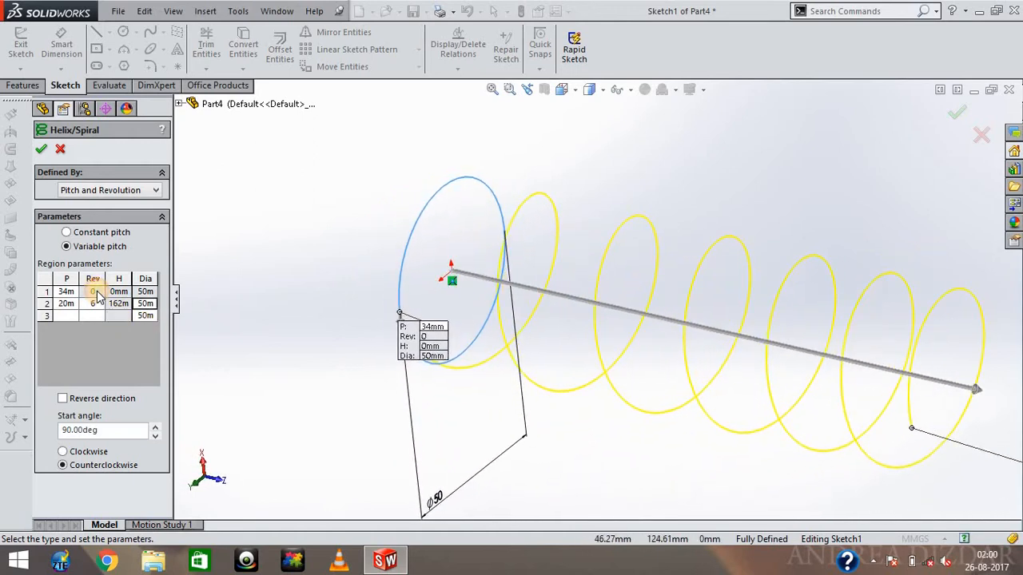
pyautogui.click(70, 315)
pyautogui.write('50m')
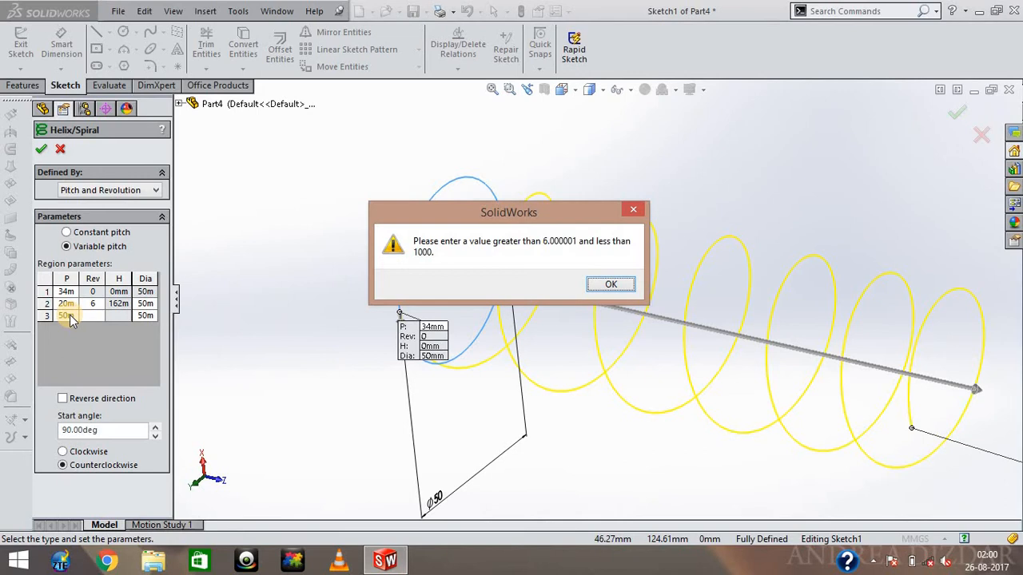
pyautogui.click(611, 285)
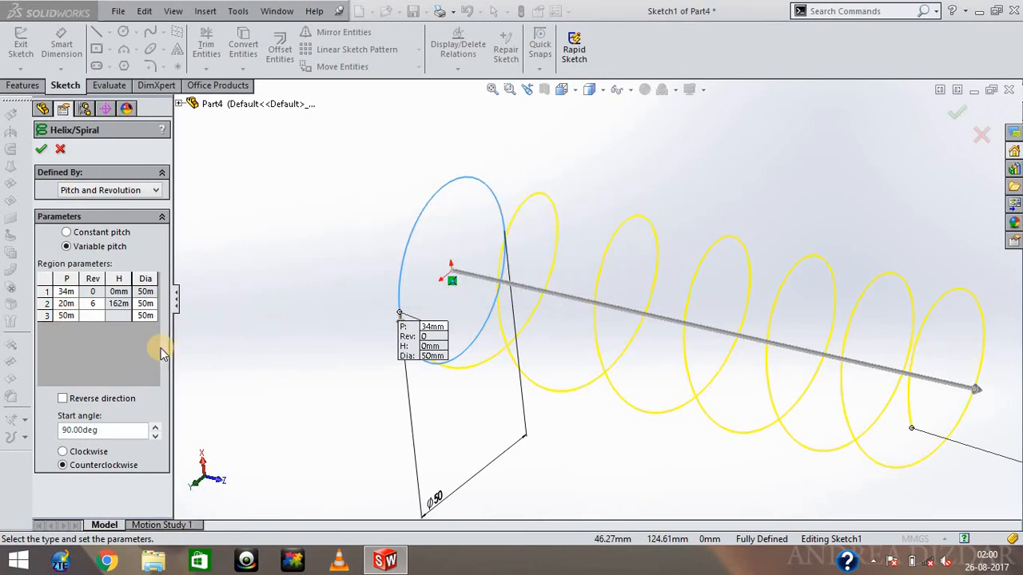
pyautogui.click(98, 317)
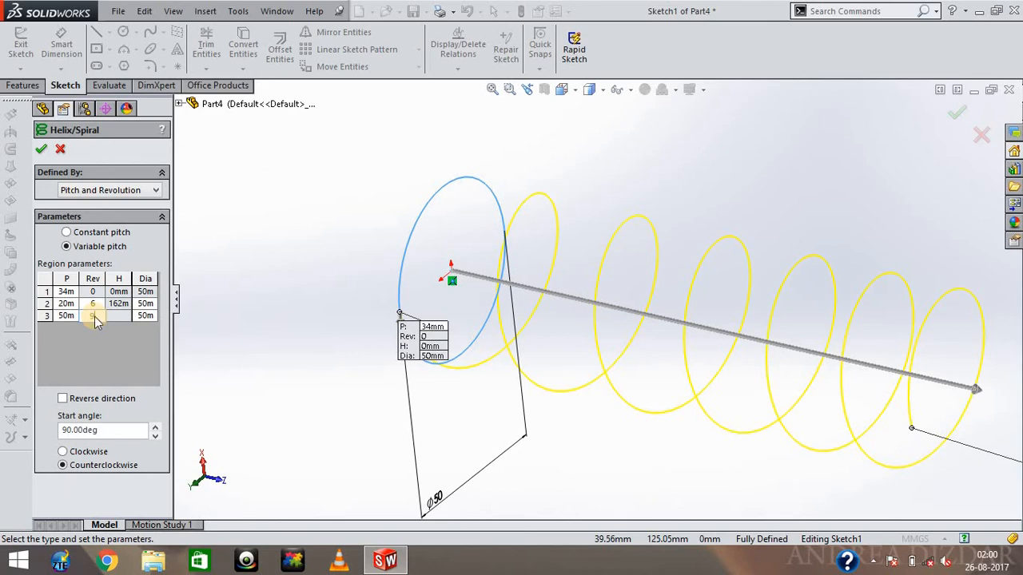
pyautogui.press('Return')
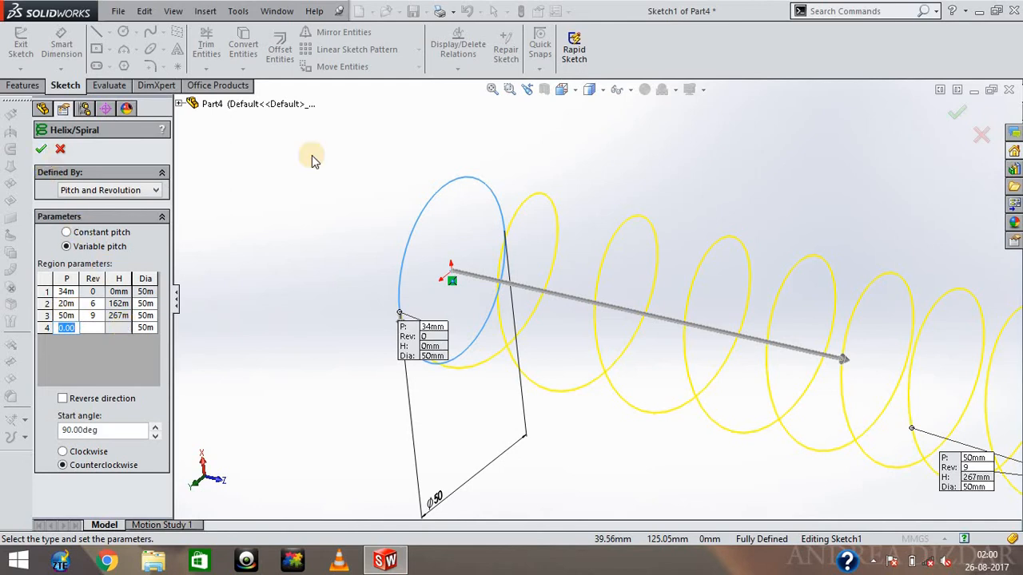
# Examine the spacing of the coils along the whole variable-pitch helix from several angles
pyautogui.scroll(1, 824, 323)
pyautogui.scroll(1, 895, 279)
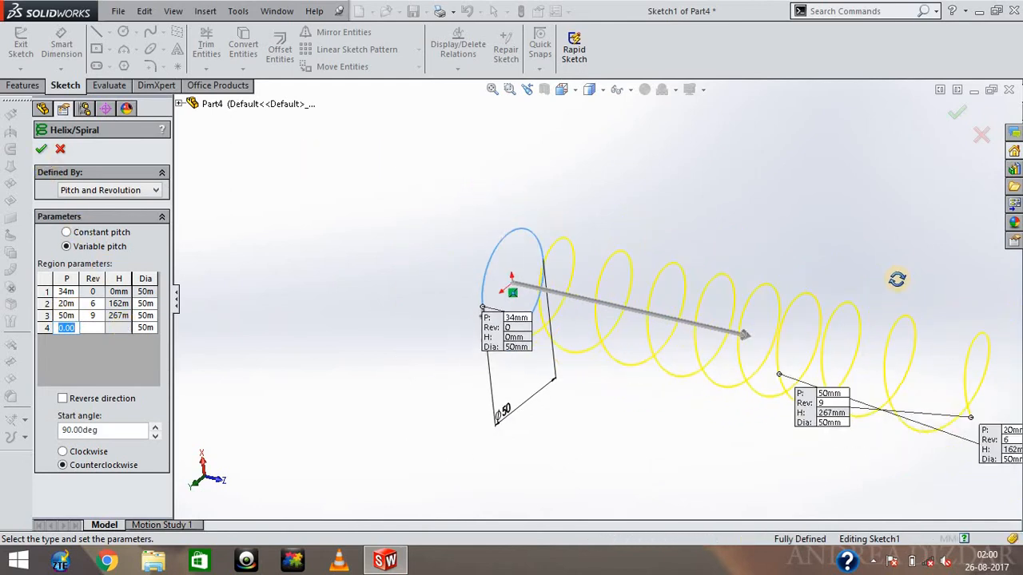
pyautogui.scroll(2, 897, 346)
pyautogui.moveTo(897, 347); pyautogui.dragTo(581, 333, button='middle')
pyautogui.scroll(-1, 581, 333)
pyautogui.scroll(1, 577, 263)
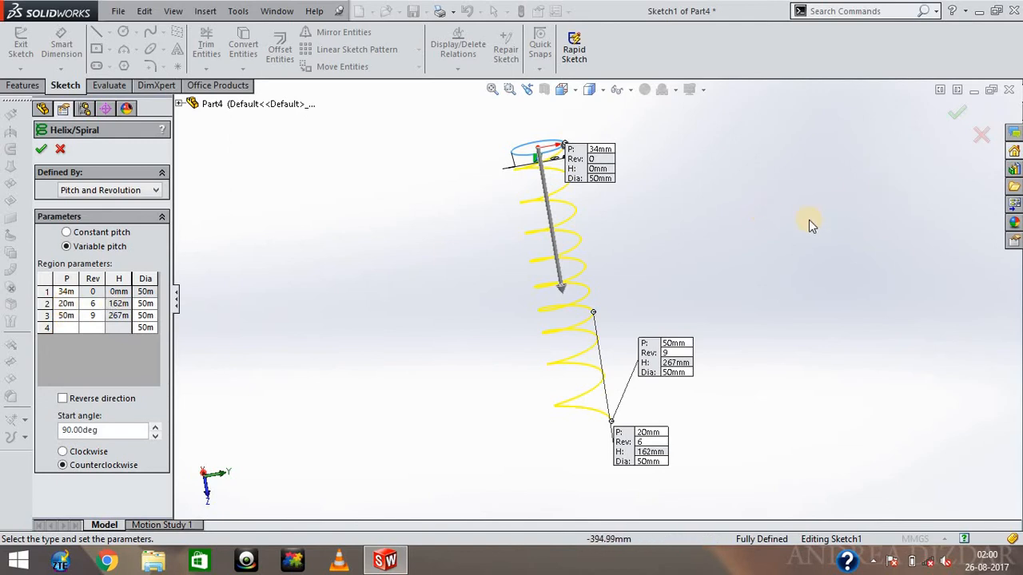
pyautogui.moveTo(767, 245); pyautogui.dragTo(519, 257, button='middle')
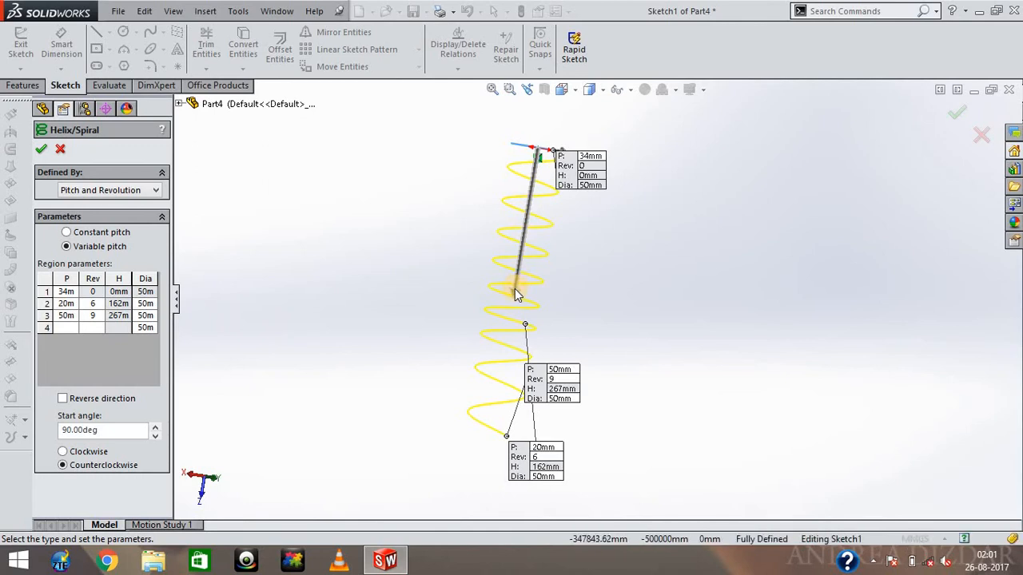
pyautogui.moveTo(406, 236); pyautogui.dragTo(420, 253, button='middle')
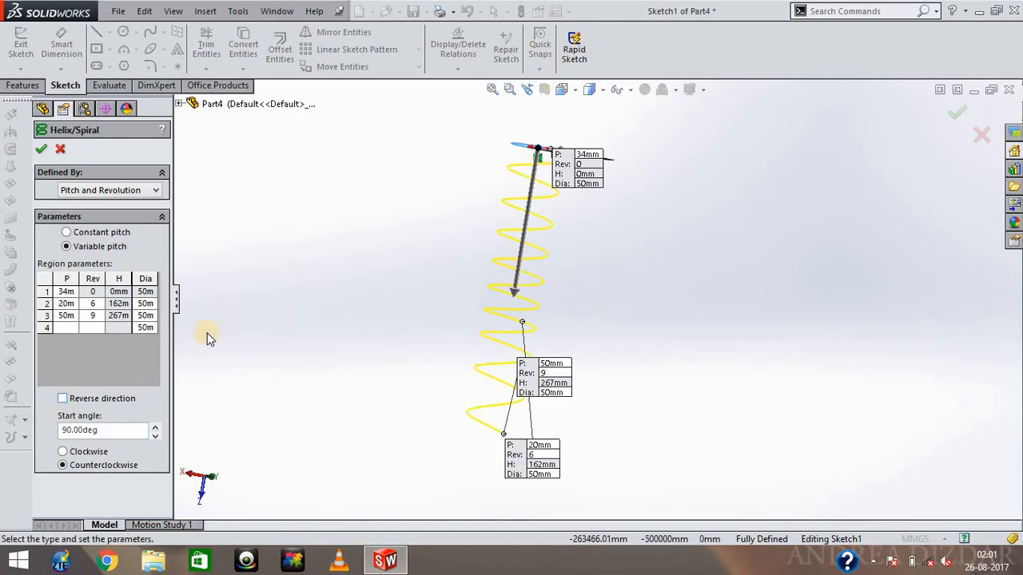
# Try reversing the helix's direction and switch the reversal off again
pyautogui.click(64, 398)
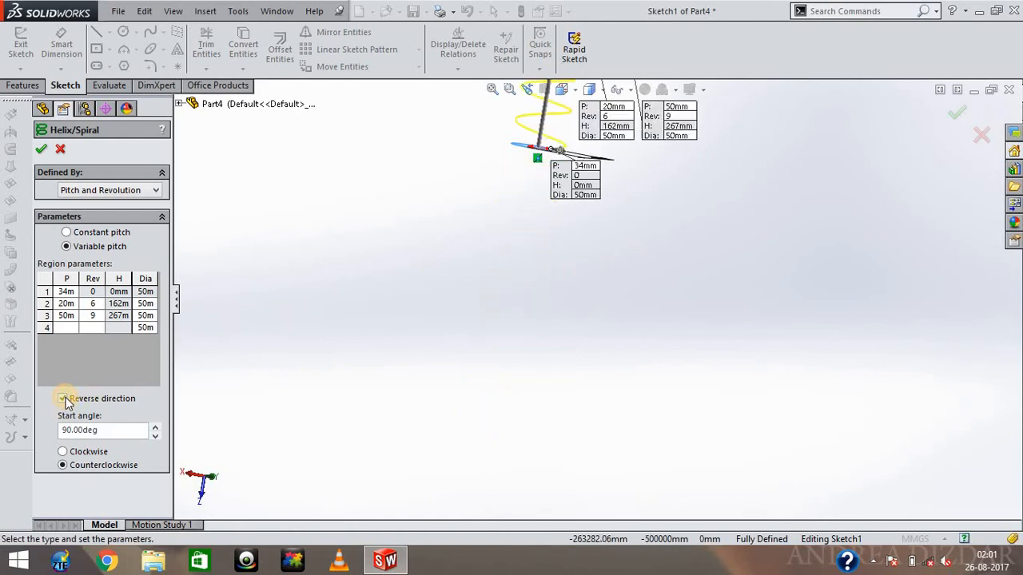
pyautogui.click(64, 398)
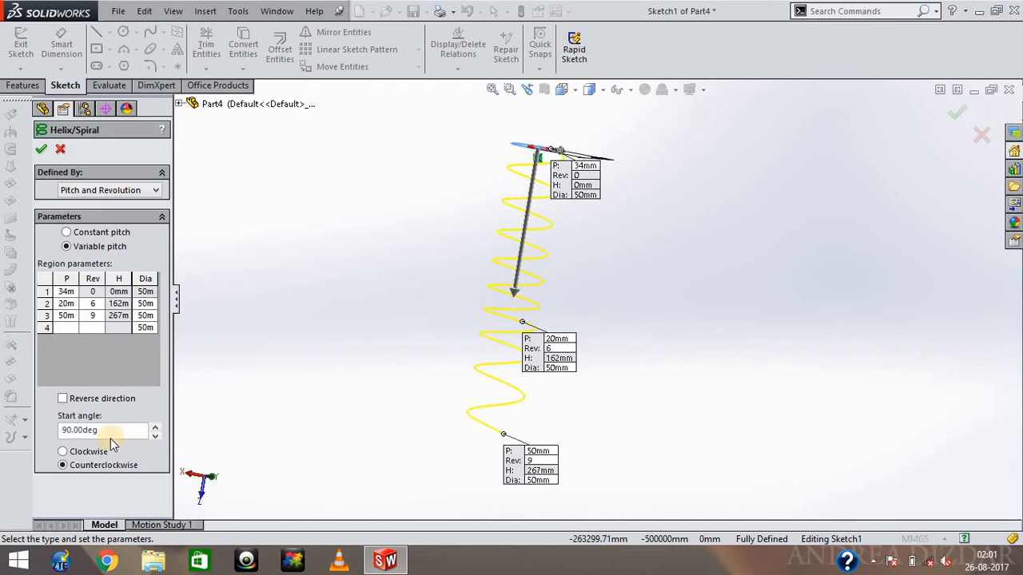
pyautogui.moveTo(110, 430); pyautogui.dragTo(46, 429)
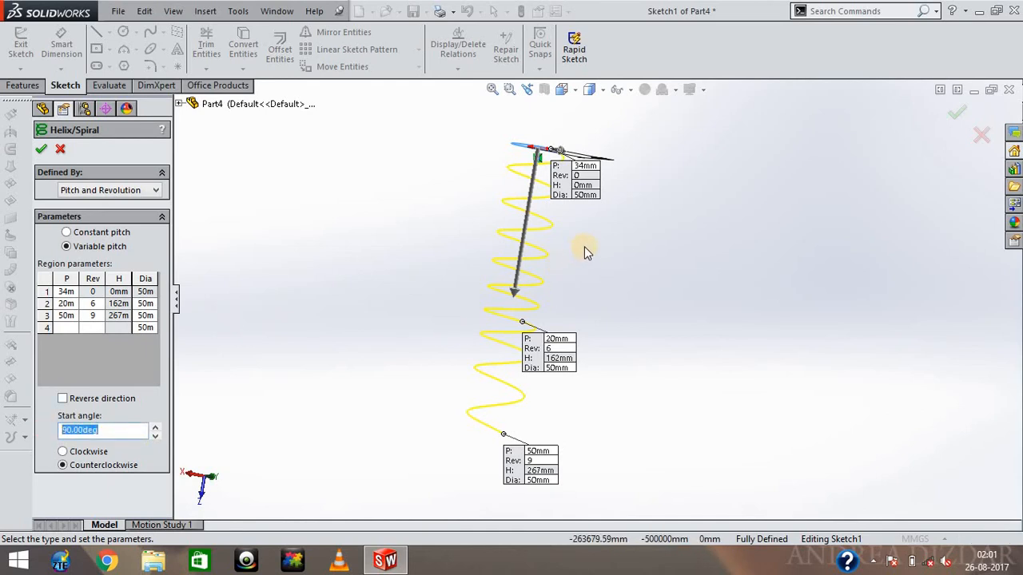
# Set the helix to wind clockwise and accept the variable-pitch helix
pyautogui.moveTo(673, 183); pyautogui.dragTo(612, 231, button='middle')
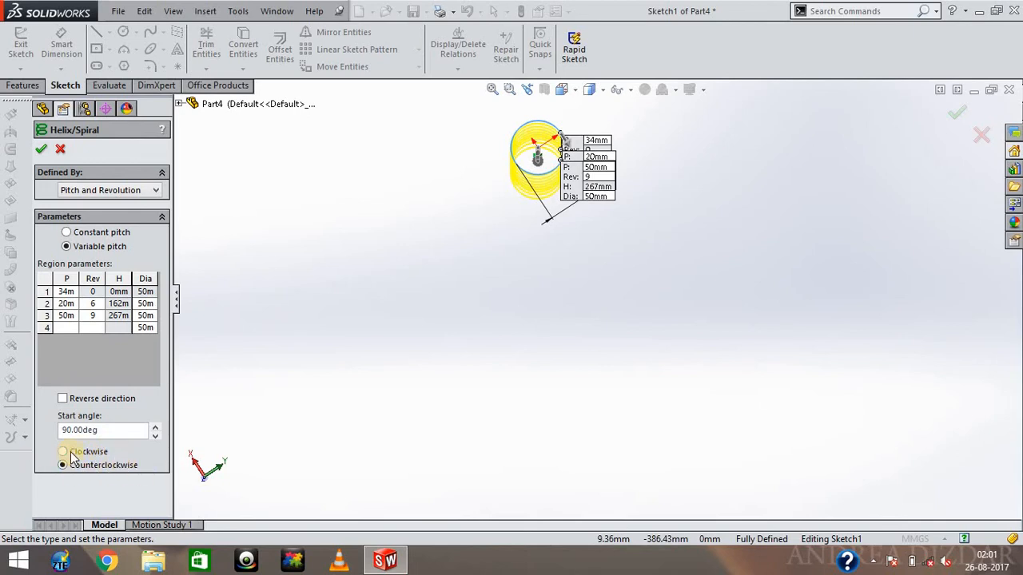
pyautogui.moveTo(761, 246); pyautogui.dragTo(535, 303, button='middle')
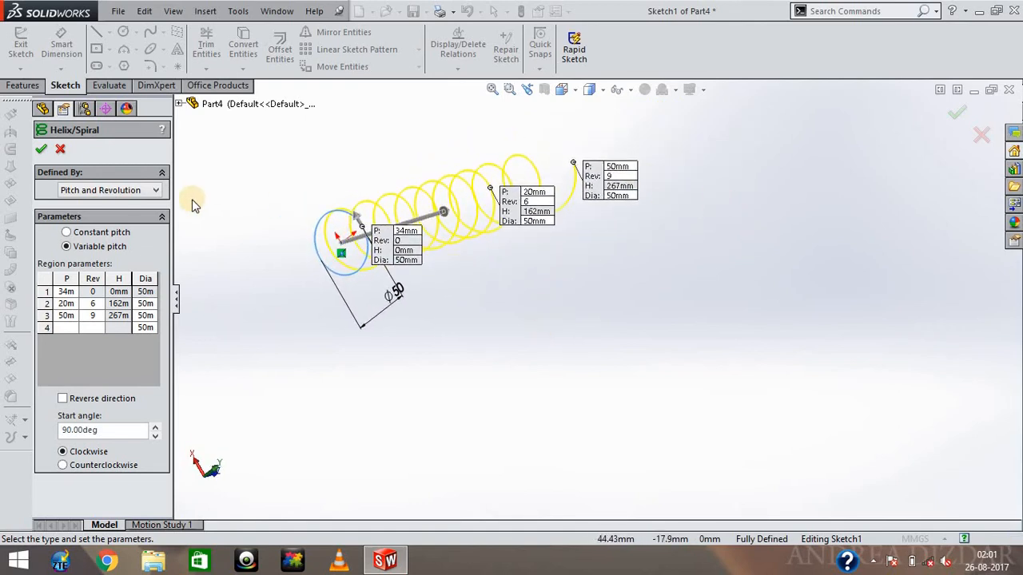
pyautogui.click(41, 150)
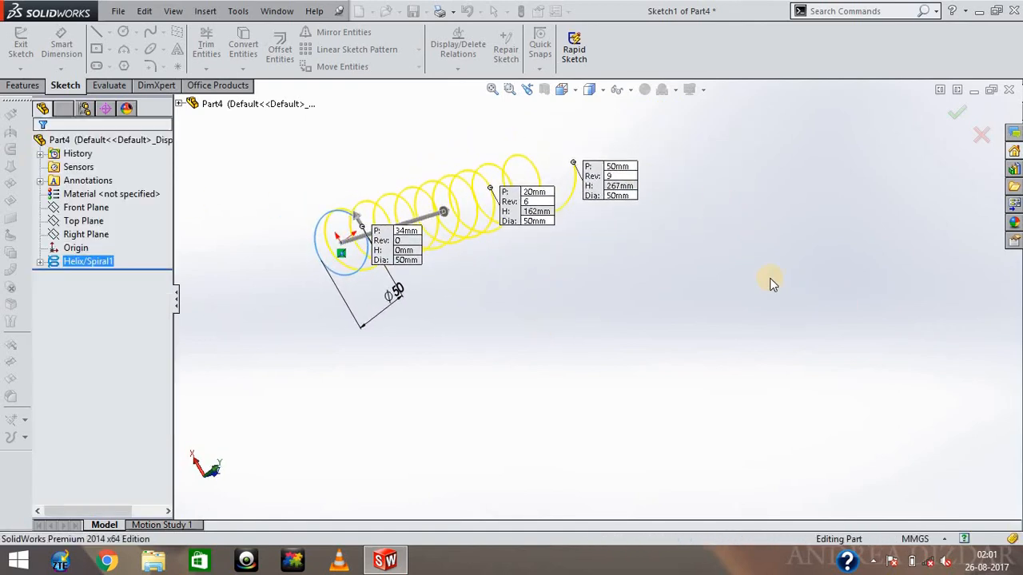
# Inspect the finished helix and reopen its definition for editing
pyautogui.moveTo(473, 272); pyautogui.dragTo(506, 327, button='middle')
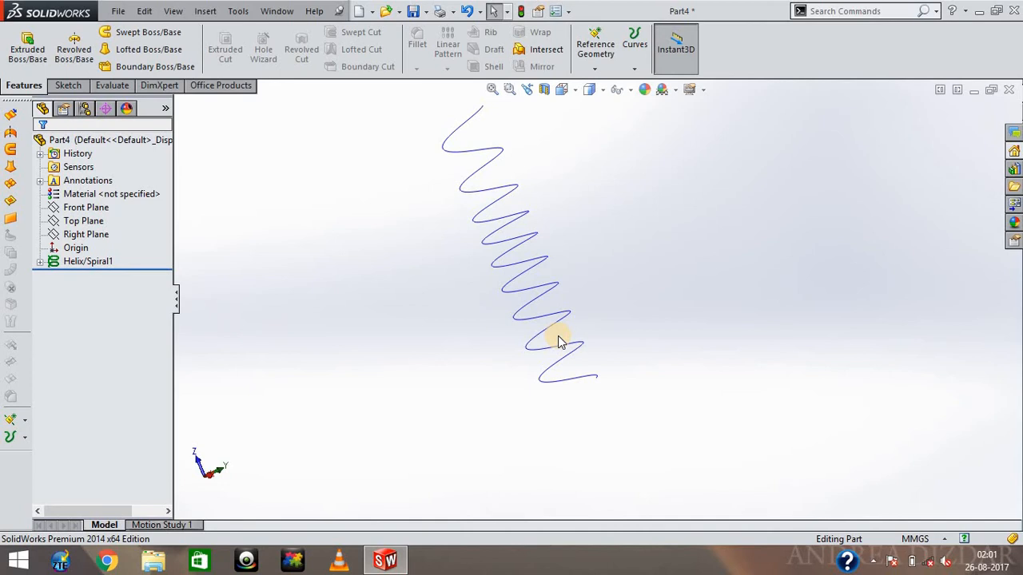
pyautogui.moveTo(679, 258); pyautogui.dragTo(572, 245, button='middle')
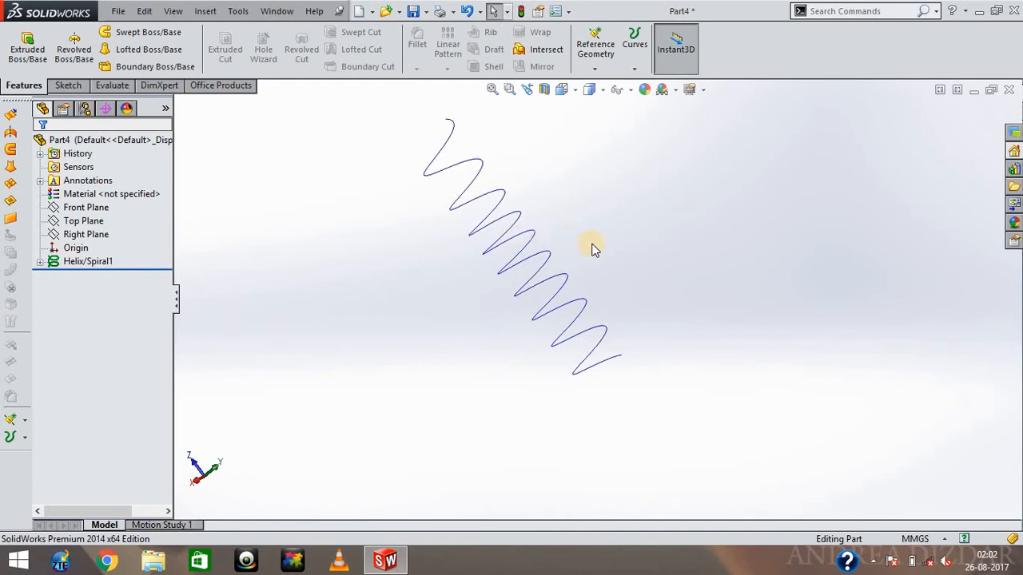
pyautogui.click(356, 361)
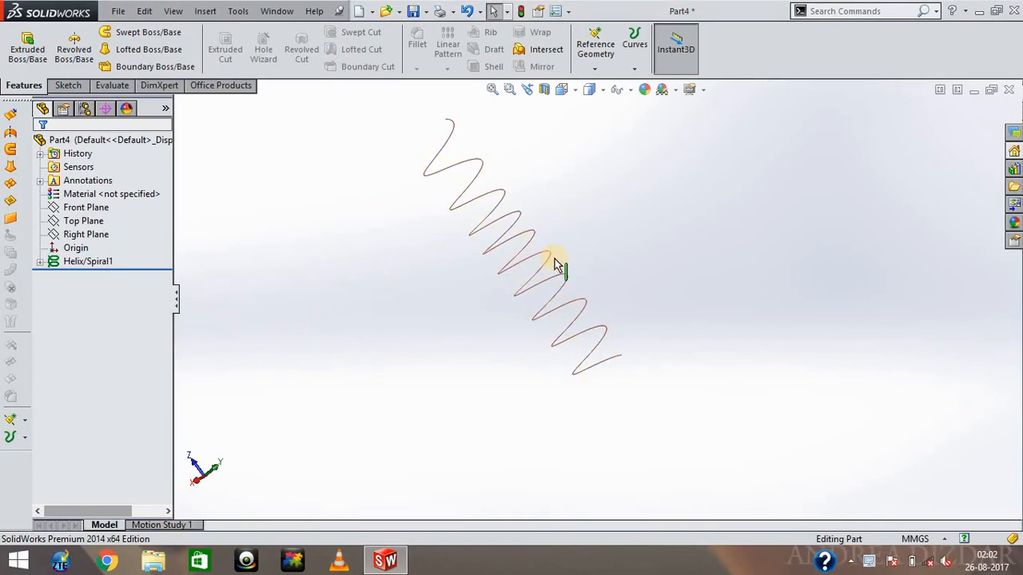
pyautogui.click(94, 262)
pyautogui.rightClick(98, 266)
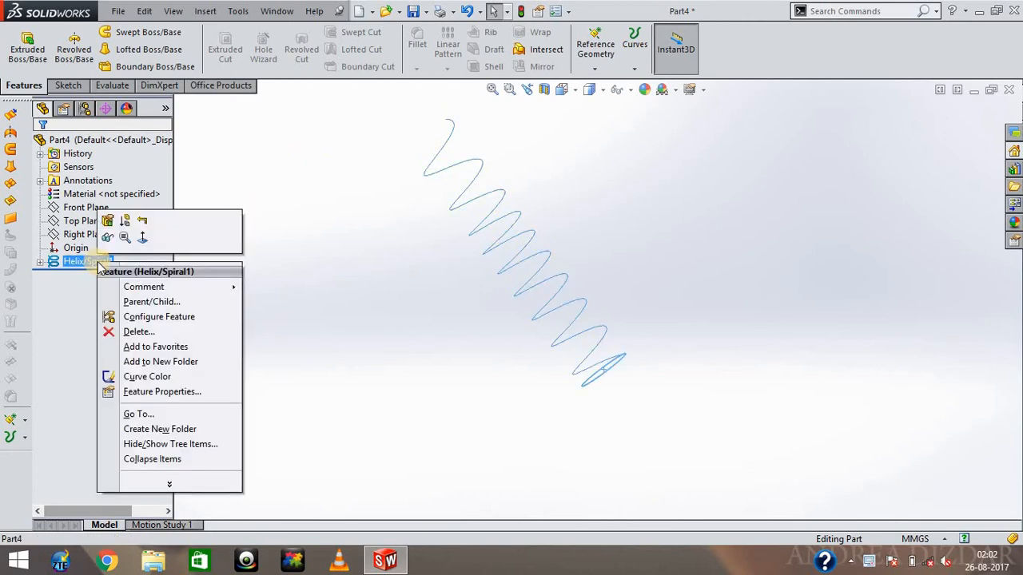
pyautogui.click(106, 216)
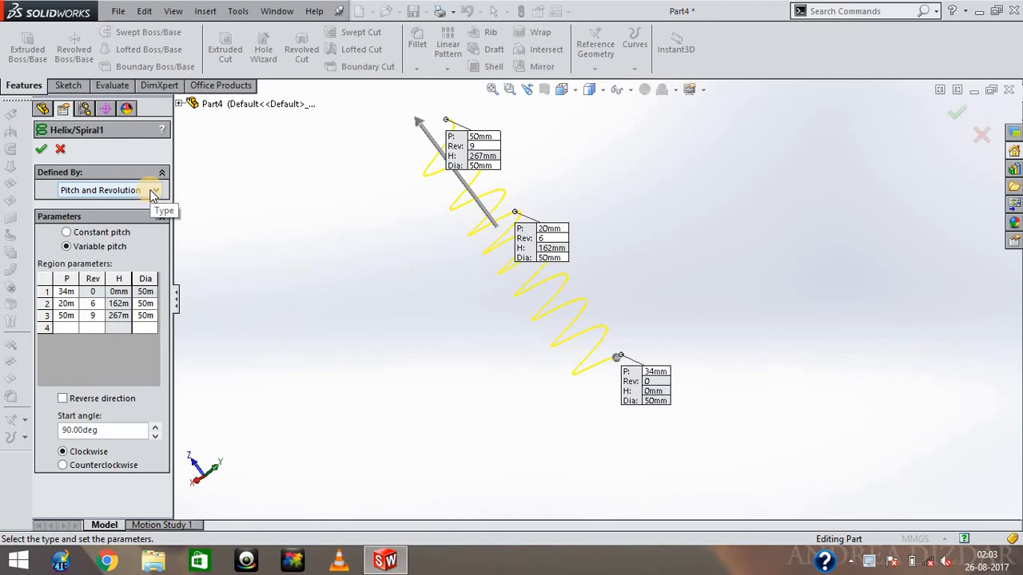
# Try defining the helix by Height and Revolution, comparing constant pitch with variable pitch
pyautogui.click(153, 194)
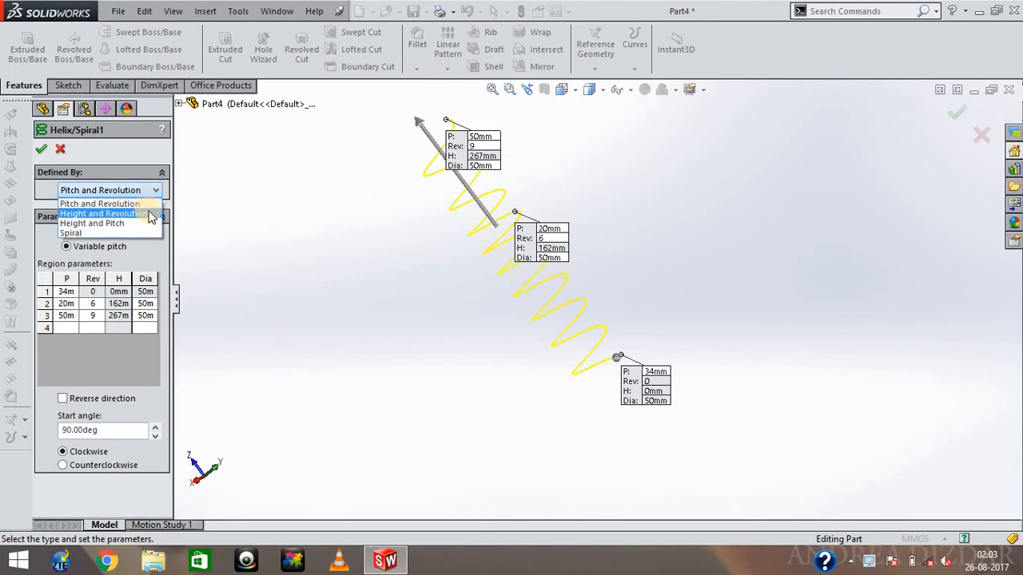
pyautogui.click(104, 213)
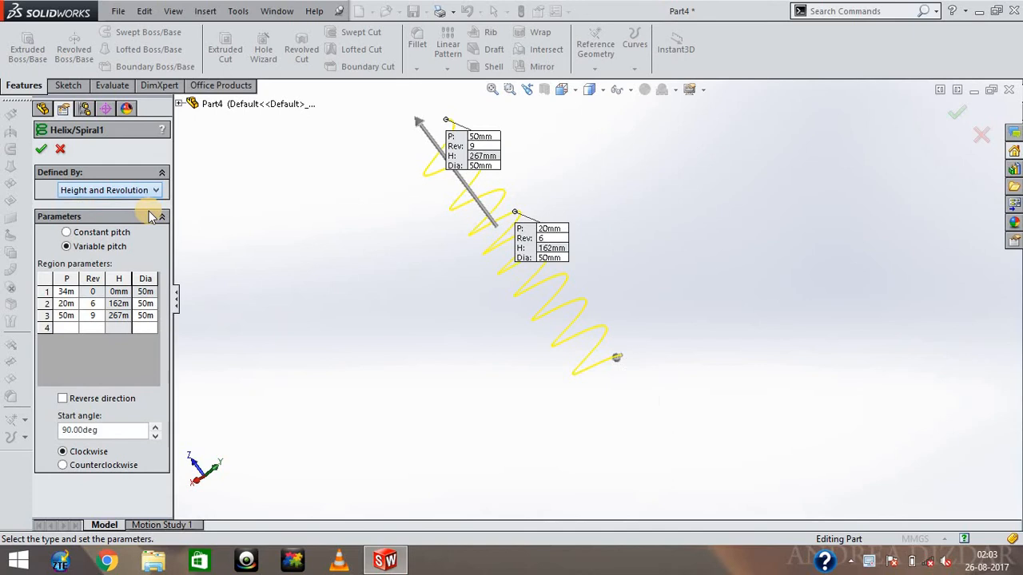
pyautogui.click(78, 232)
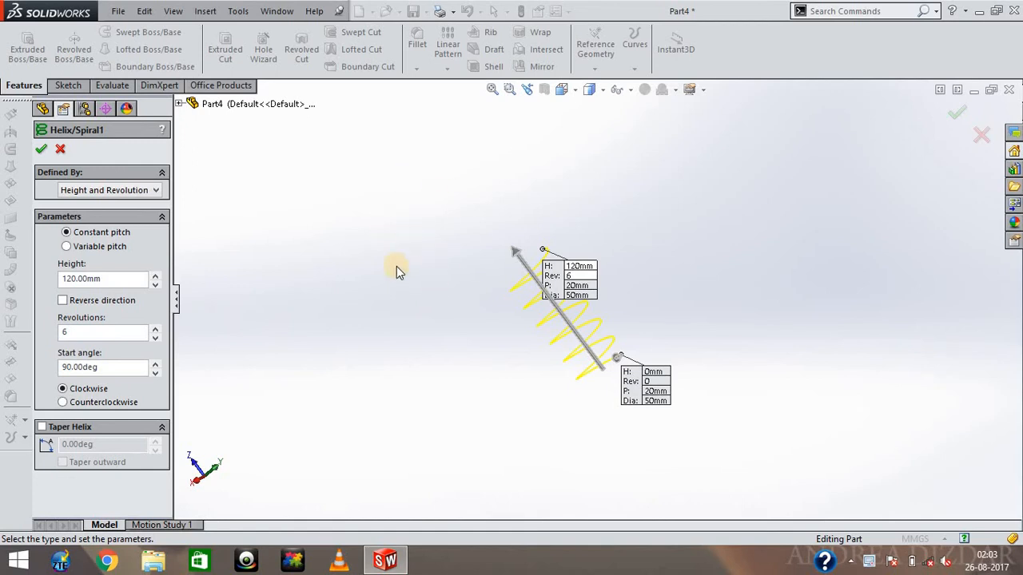
pyautogui.click(83, 247)
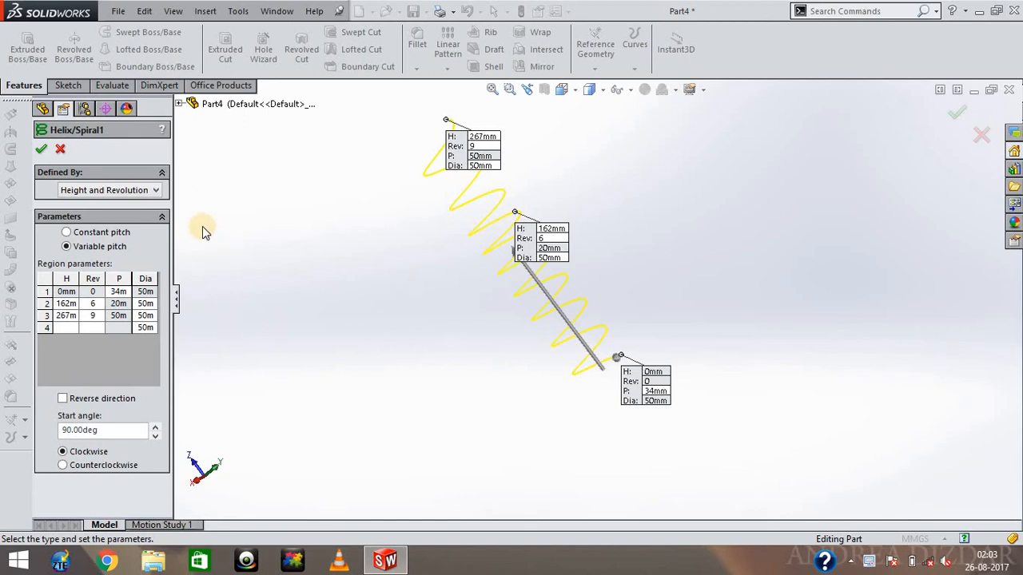
# Try defining the helix by Height and Pitch, comparing constant pitch with variable pitch
pyautogui.click(153, 190)
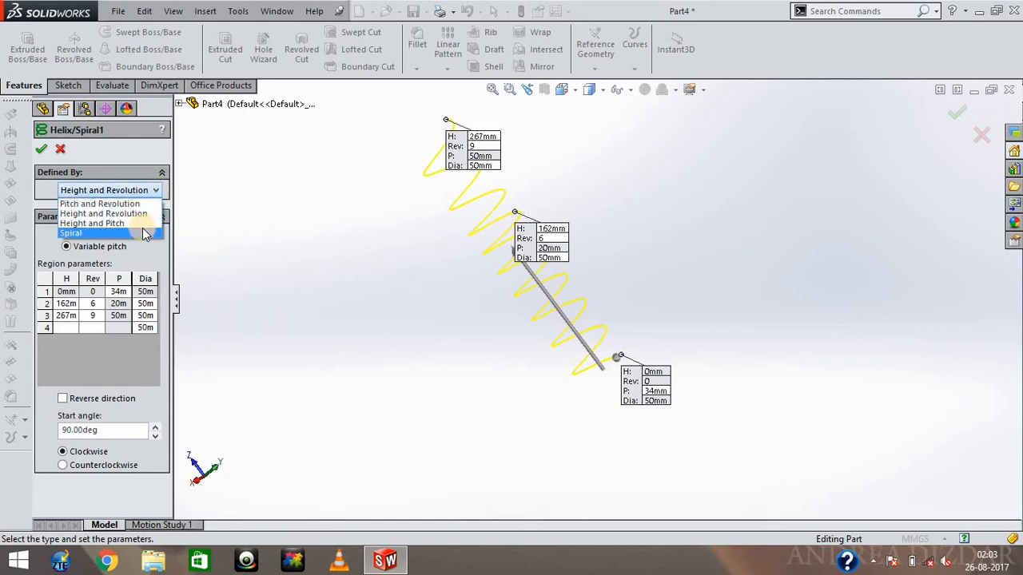
pyautogui.click(141, 223)
pyautogui.click(79, 235)
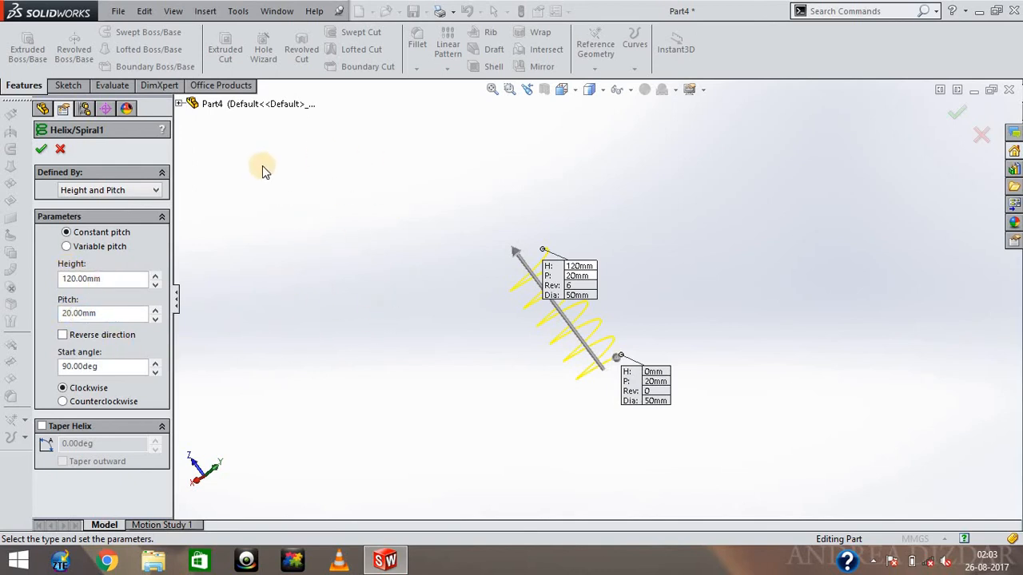
pyautogui.click(98, 246)
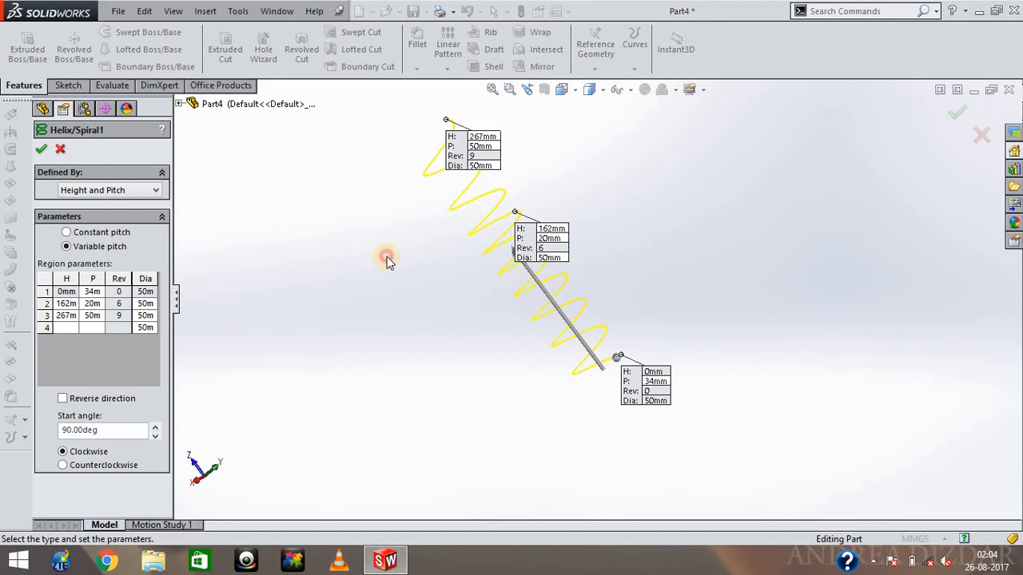
# Change the curve's definition type to Spiral
pyautogui.click(156, 192)
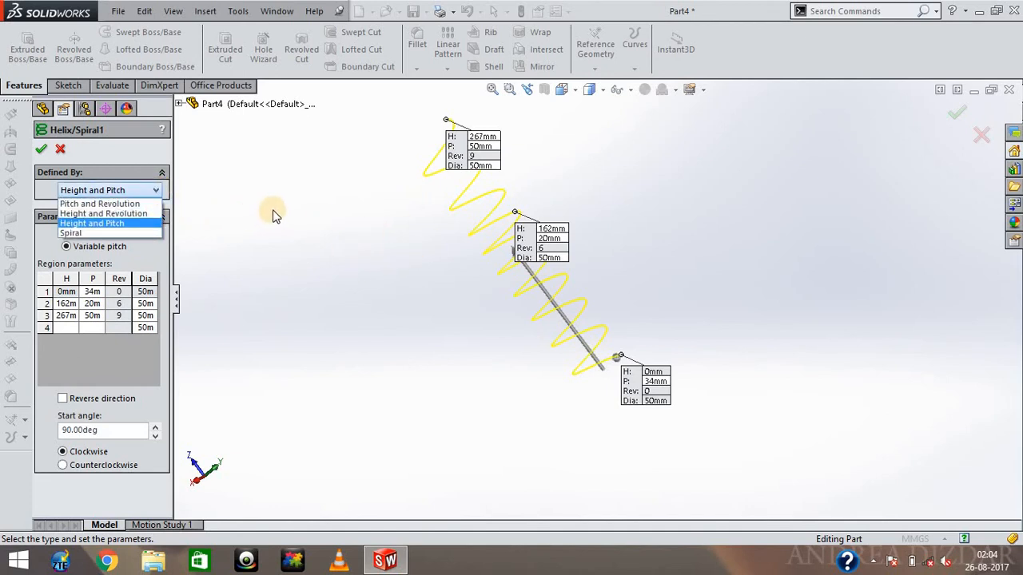
pyautogui.click(118, 229)
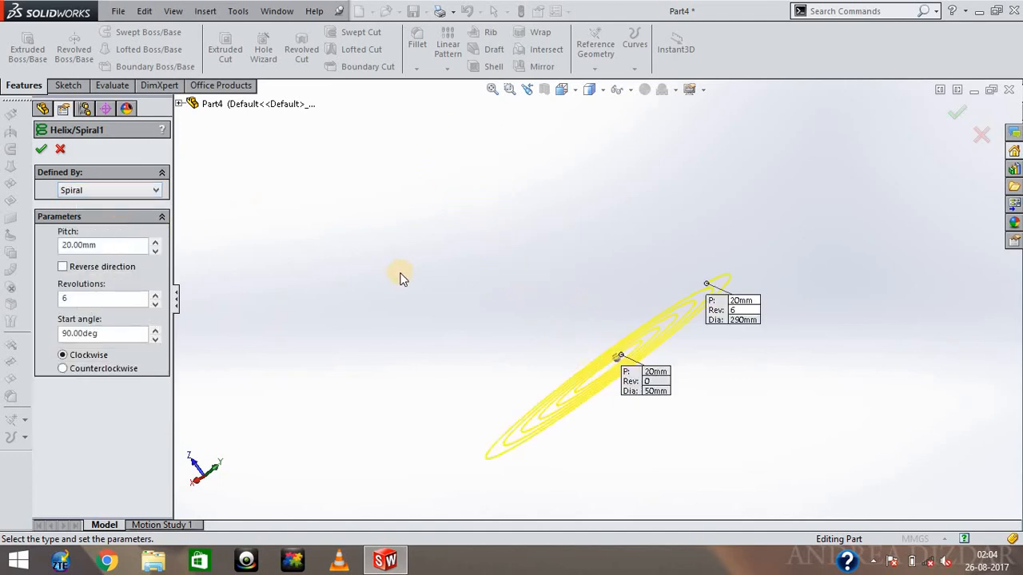
# Try increasing the spiral's pitch up to 50 mm and return it to 20 mm
pyautogui.moveTo(402, 248); pyautogui.dragTo(455, 325, button='middle')
pyautogui.moveTo(490, 367); pyautogui.dragTo(485, 411, button='middle')
pyautogui.scroll(2, 677, 398)
pyautogui.scroll(-1, 678, 398)
pyautogui.scroll(-1, 678, 403)
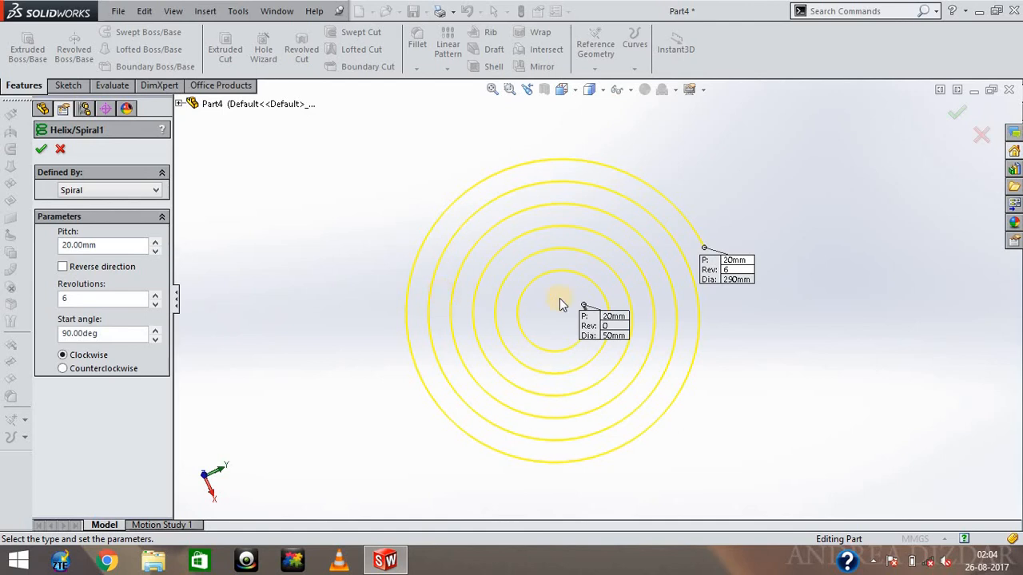
pyautogui.moveTo(315, 205); pyautogui.dragTo(318, 244, button='middle')
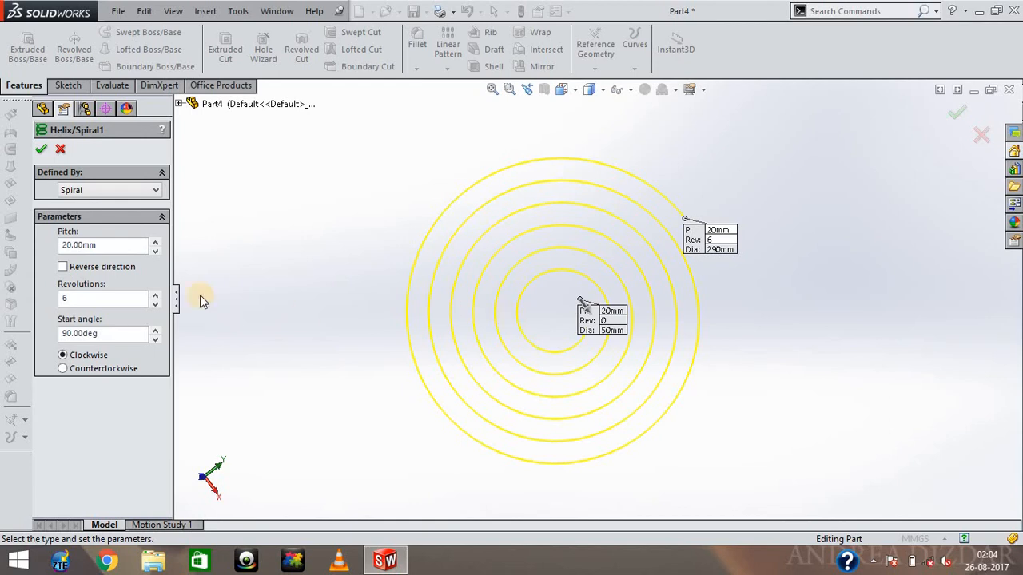
pyautogui.click(156, 241)
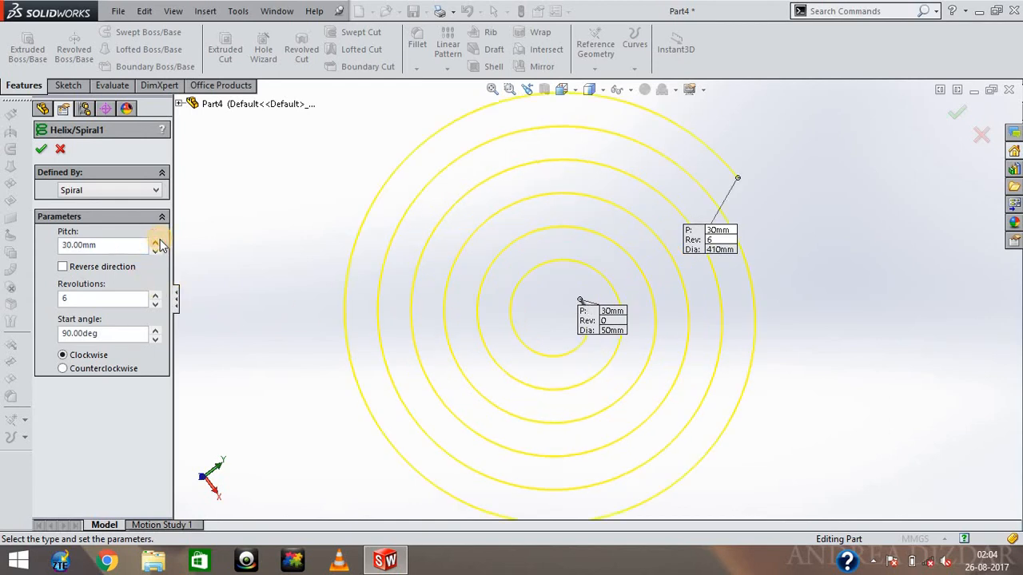
pyautogui.click(157, 241)
pyautogui.click(157, 242)
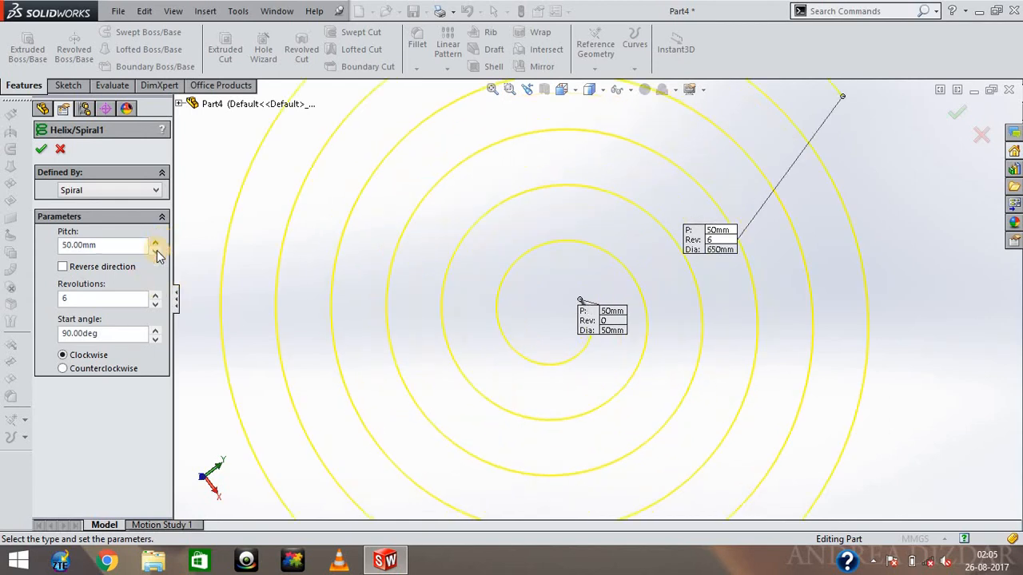
pyautogui.click(157, 252)
pyautogui.click(157, 251)
pyautogui.click(157, 252)
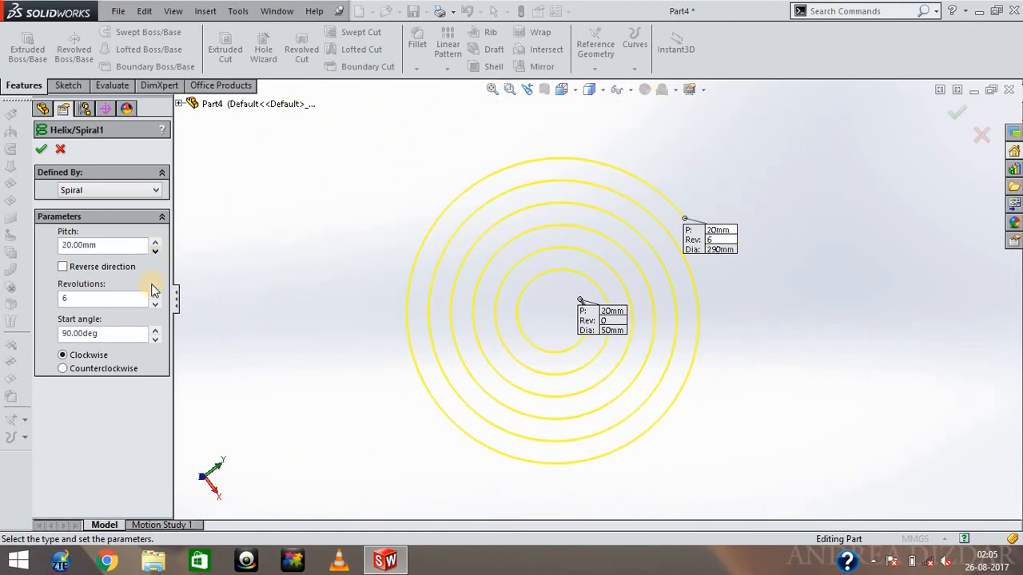
# Set the spiral's number of revolutions to 10
pyautogui.click(157, 294)
pyautogui.click(157, 294)
pyautogui.click(158, 294)
pyautogui.click(156, 294)
pyautogui.click(156, 294)
pyautogui.click(156, 294)
pyautogui.click(156, 294)
pyautogui.click(156, 294)
pyautogui.click(155, 294)
pyautogui.click(156, 294)
pyautogui.click(156, 294)
pyautogui.click(156, 294)
pyautogui.click(156, 294)
pyautogui.click(156, 294)
pyautogui.click(156, 294)
pyautogui.click(156, 295)
# Set the spiral's start angle to 180 degrees and accept the definition
pyautogui.moveTo(97, 333); pyautogui.dragTo(39, 338)
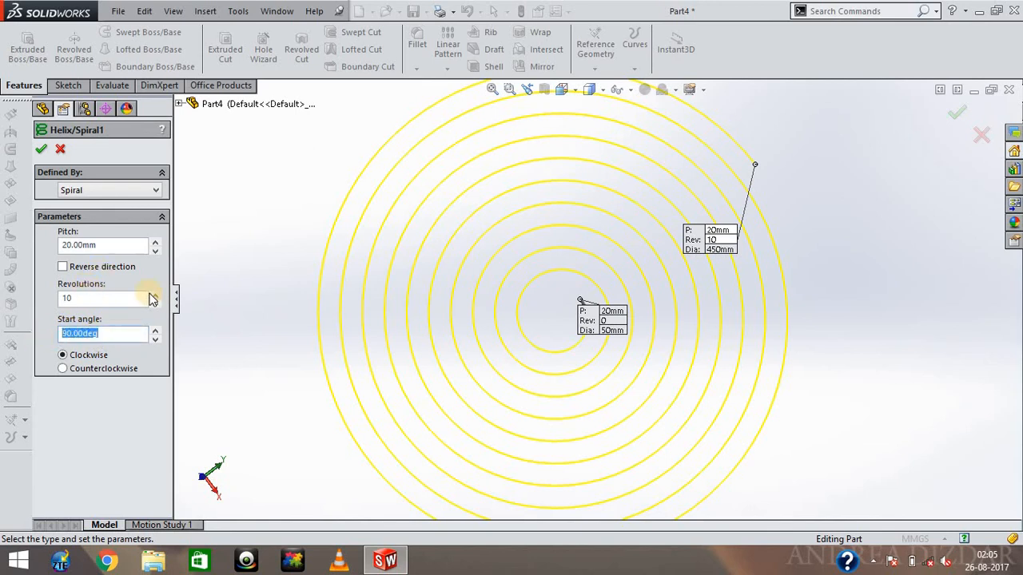
pyautogui.write('180')
pyautogui.press('Return')
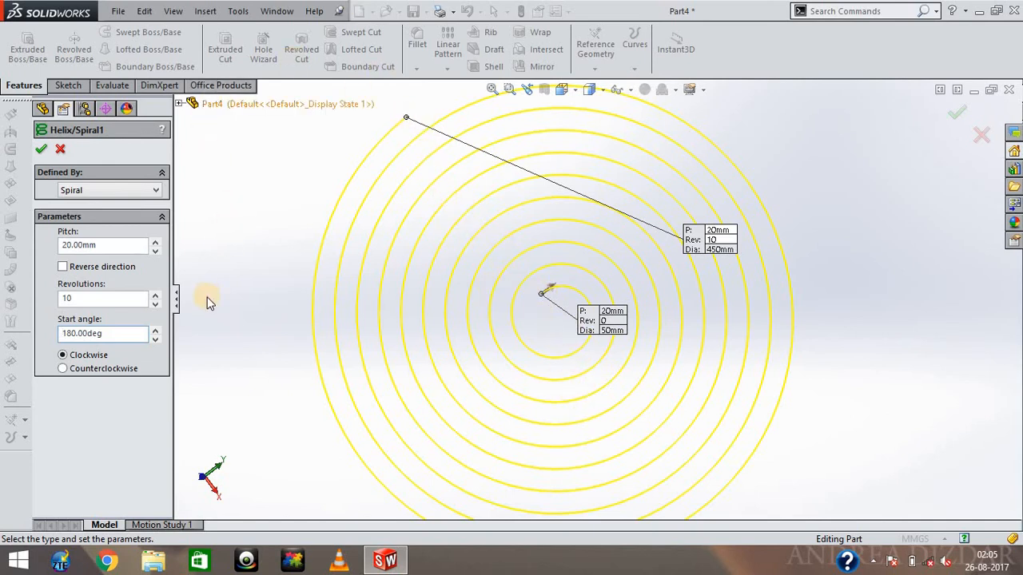
pyautogui.click(40, 148)
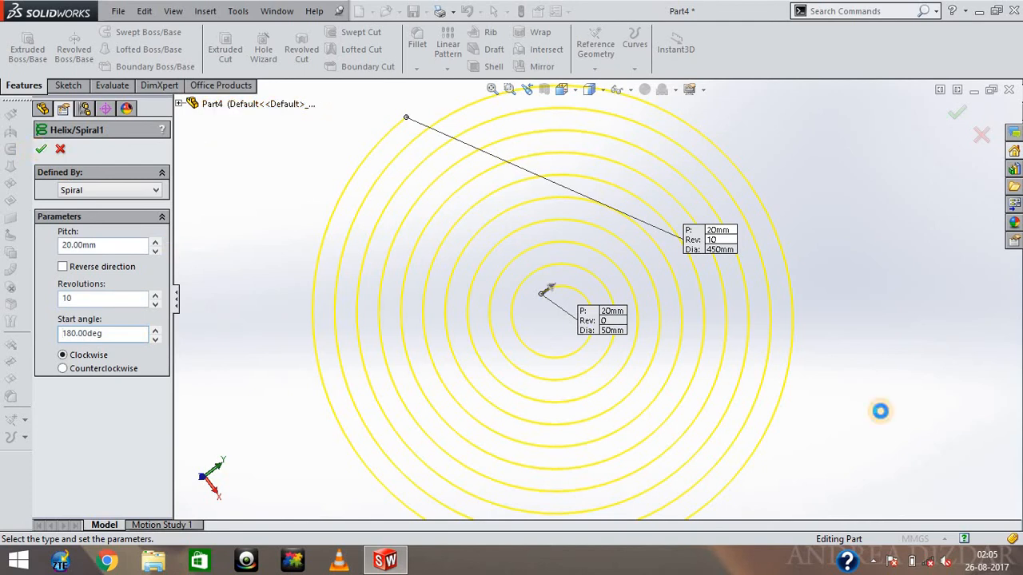
pyautogui.moveTo(765, 217); pyautogui.dragTo(751, 364, button='middle')
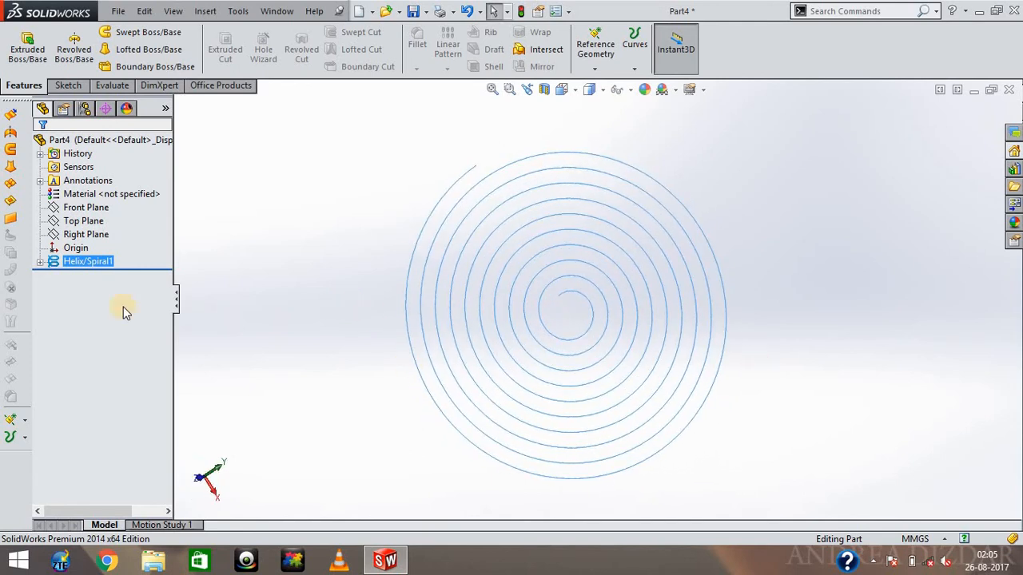
# Reopen the spiral's definition and define it by Pitch and Revolution with constant pitch
pyautogui.rightClick(112, 263)
pyautogui.click(124, 217)
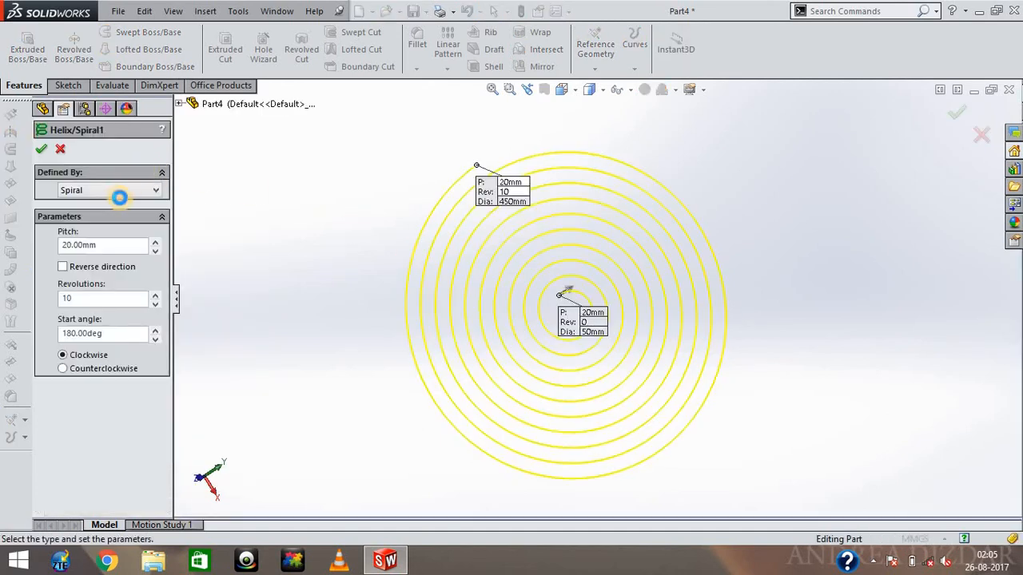
pyautogui.click(130, 200)
pyautogui.click(119, 201)
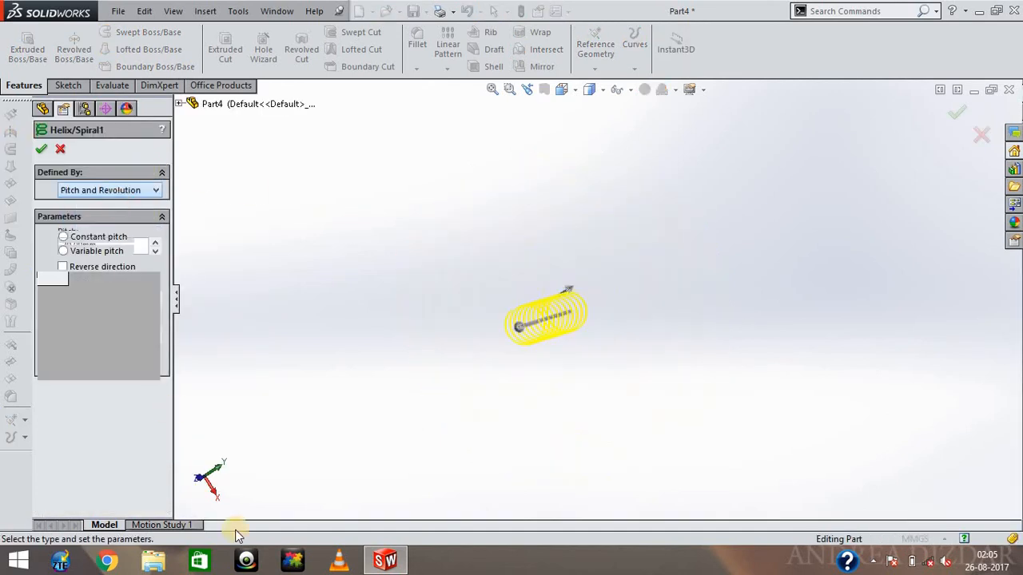
pyautogui.click(78, 232)
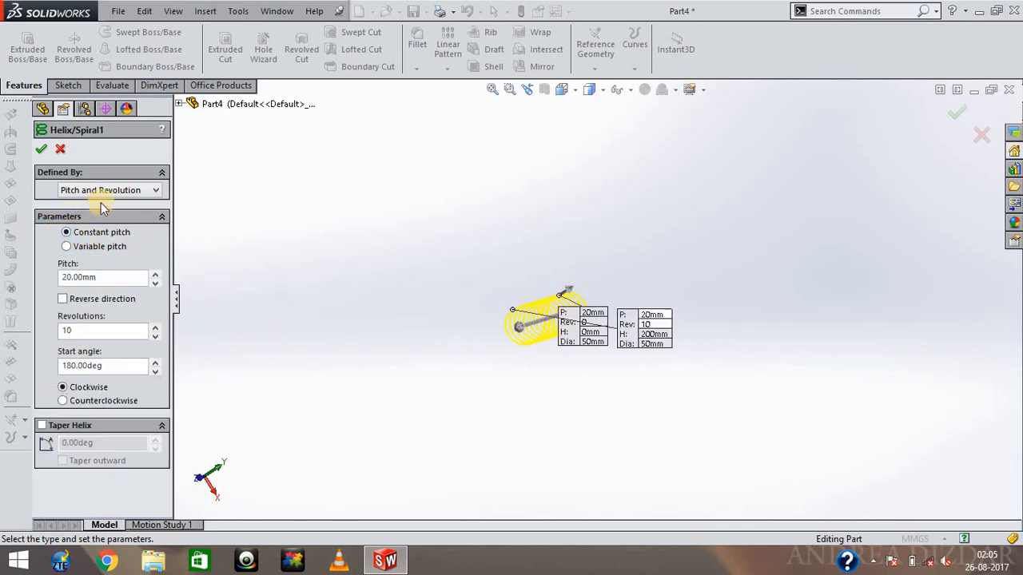
# Enable the Taper Helix option for the constant-pitch helix
pyautogui.click(41, 426)
pyautogui.scroll(2, 615, 304)
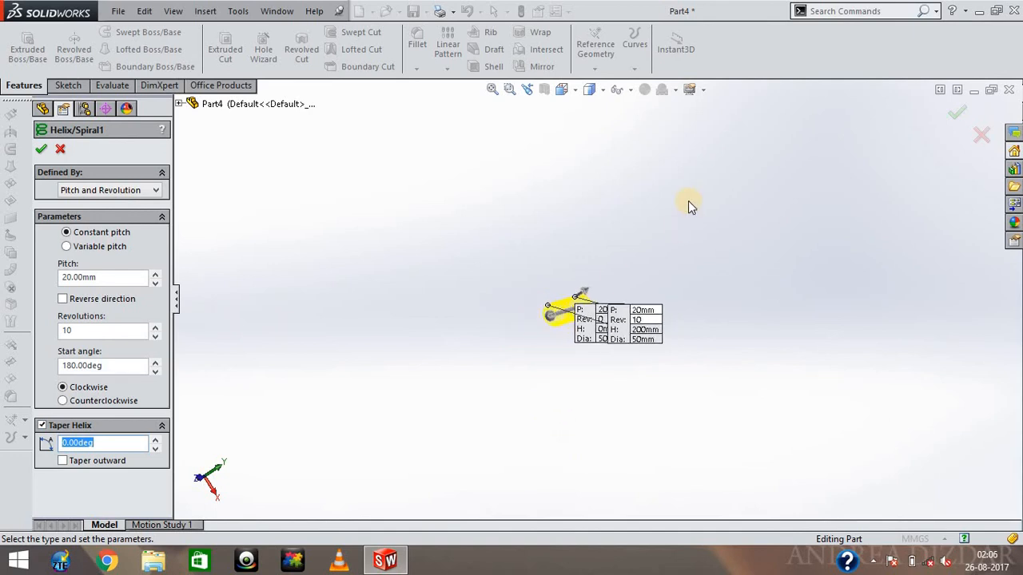
pyautogui.moveTo(703, 252); pyautogui.dragTo(542, 351, button='middle')
pyautogui.scroll(-4, 541, 348)
pyautogui.scroll(2, 464, 316)
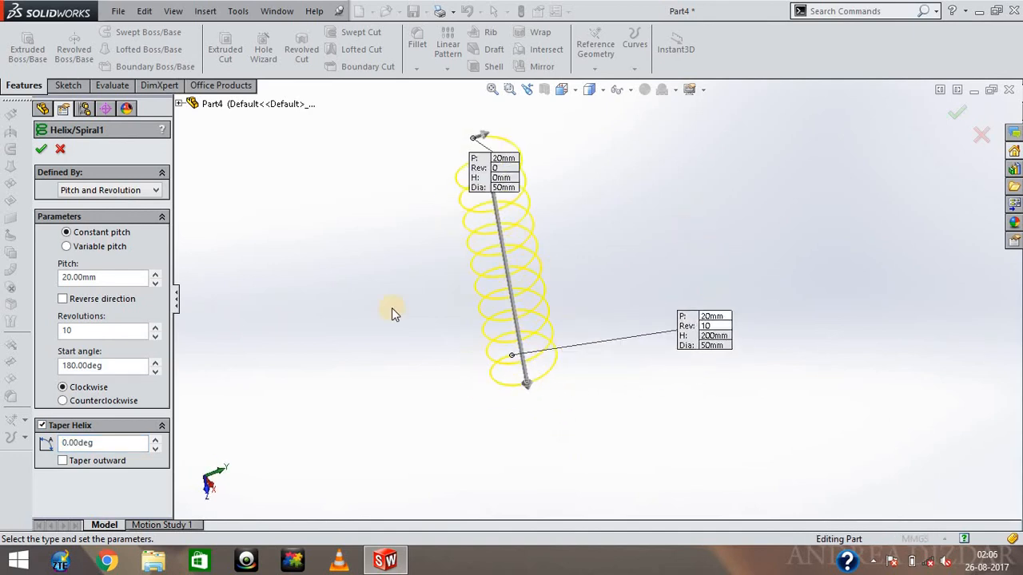
# Try a taper angle of 20 degrees for the helix
pyautogui.doubleClick(112, 443)
pyautogui.write('20')
pyautogui.press('Return')
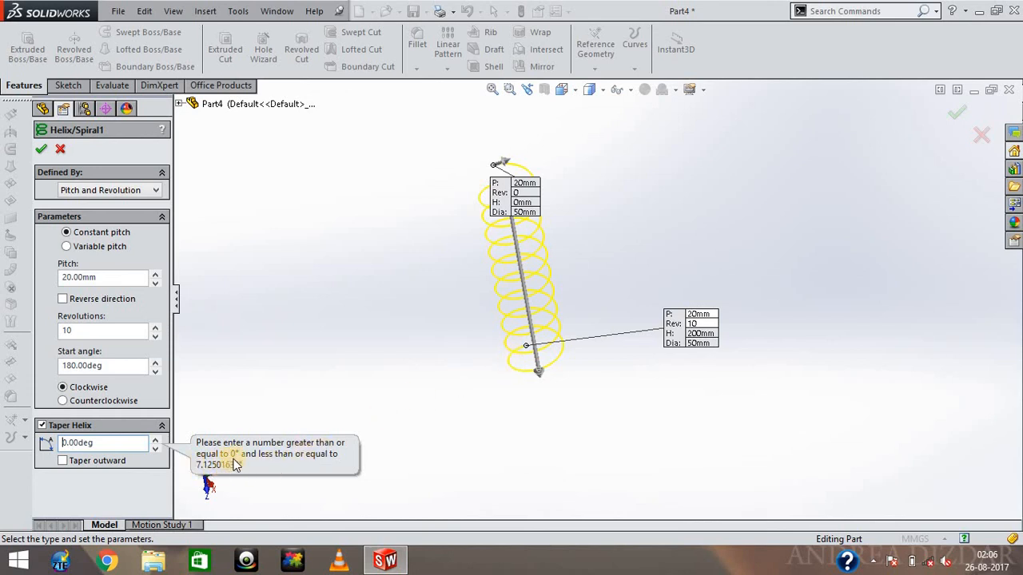
# Set the helix's taper angle to 5 degrees and inspect the tapered preview
pyautogui.moveTo(115, 442); pyautogui.dragTo(51, 443)
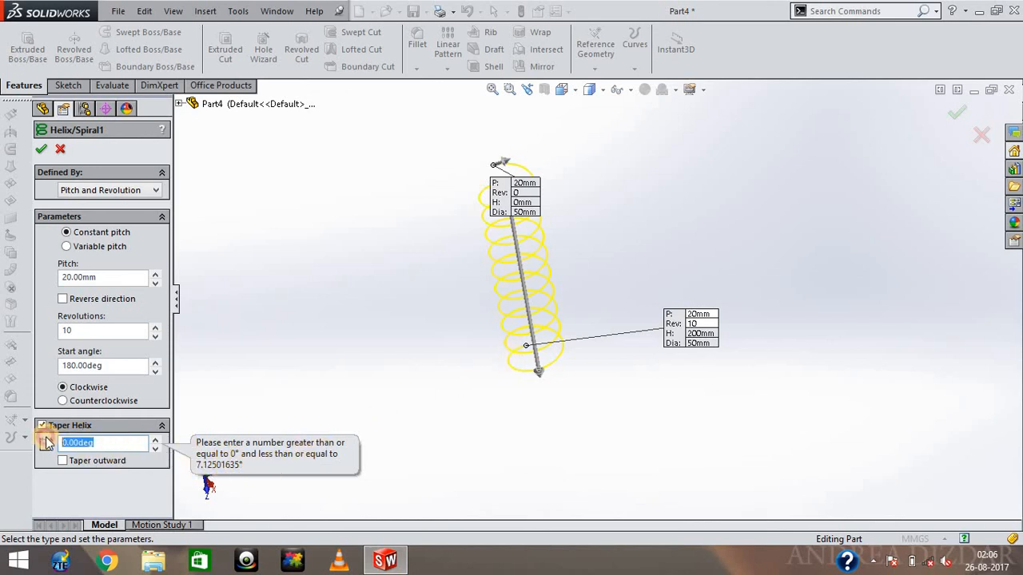
pyautogui.write('5')
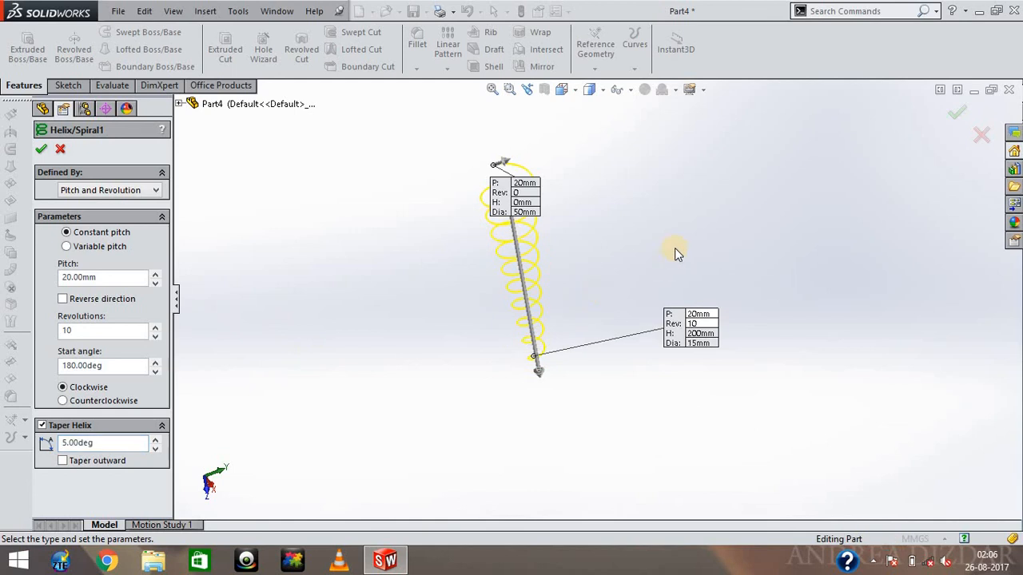
pyautogui.moveTo(663, 271); pyautogui.dragTo(574, 296, button='middle')
pyautogui.moveTo(334, 418); pyautogui.dragTo(548, 216, button='middle')
pyautogui.scroll(-5, 535, 218)
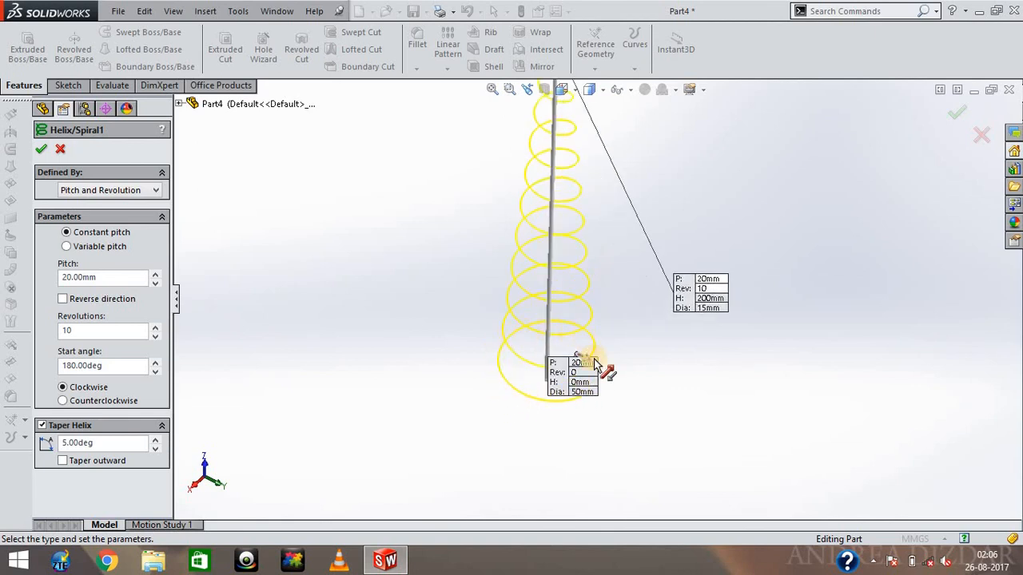
pyautogui.scroll(4, 639, 130)
pyautogui.scroll(-2, 535, 361)
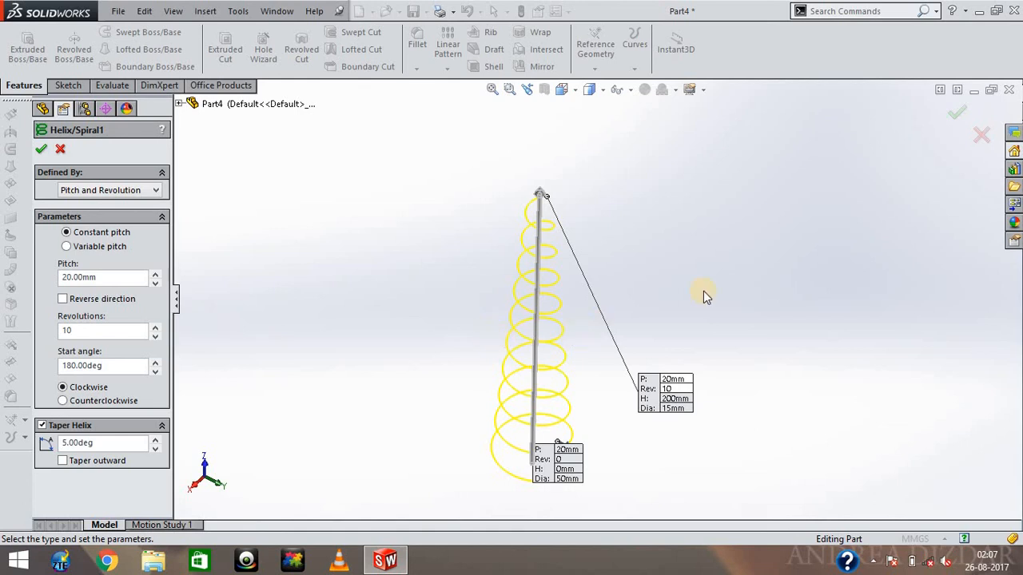
# Try tapering the helix outward and switch back to the inward taper
pyautogui.click(63, 461)
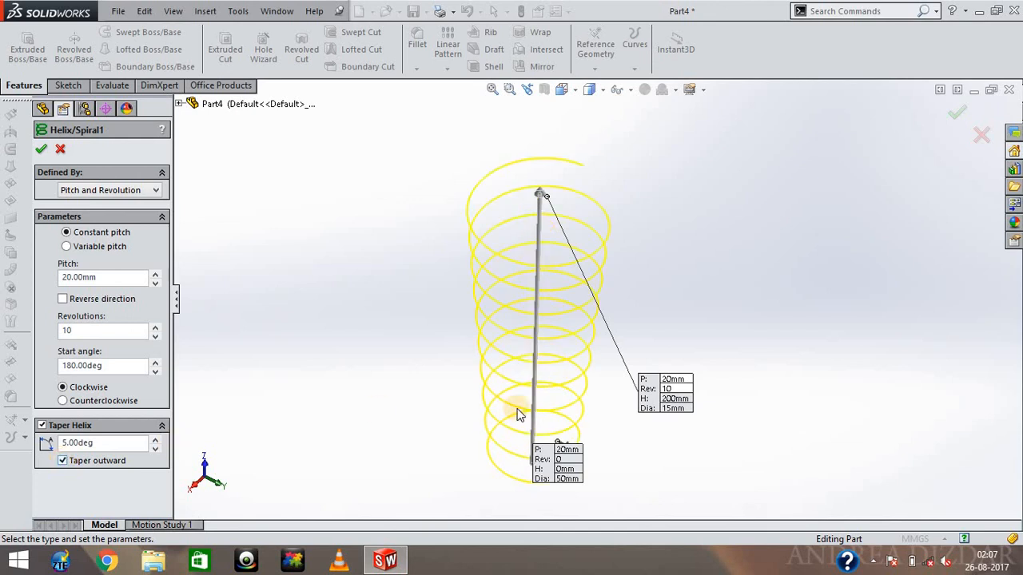
pyautogui.moveTo(741, 339)
pyautogui.mouseDown(button='middle')
pyautogui.moveTo(744, 311)
pyautogui.moveTo(735, 329)
pyautogui.mouseUp(button='middle')
pyautogui.click(62, 462)
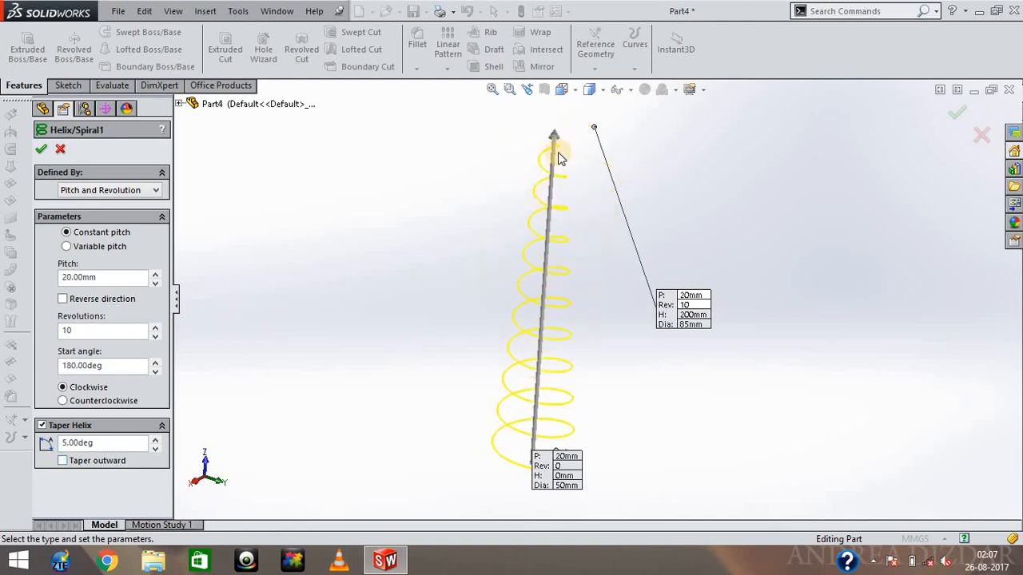
# Accept the tapered helix definition and inspect the finished curve from several sides
pyautogui.click(41, 150)
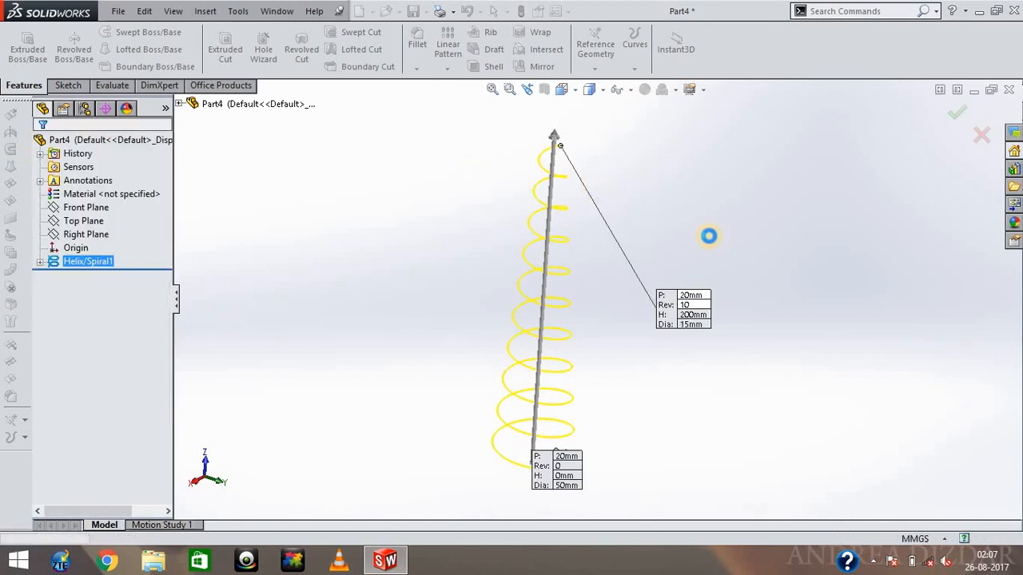
pyautogui.moveTo(679, 356); pyautogui.dragTo(719, 174, button='middle')
pyautogui.click(718, 175)
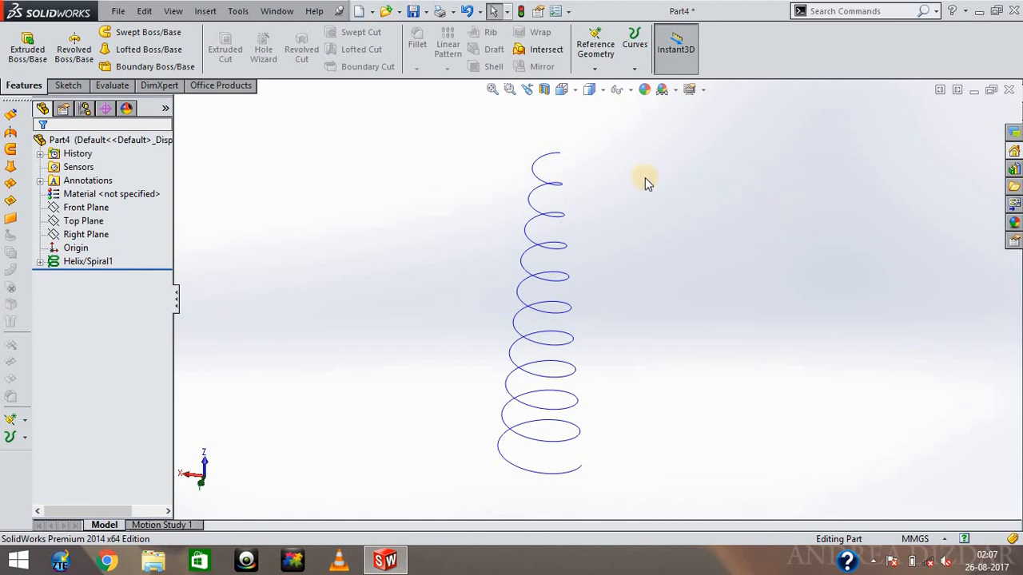
pyautogui.moveTo(616, 143); pyautogui.dragTo(641, 192, button='middle')
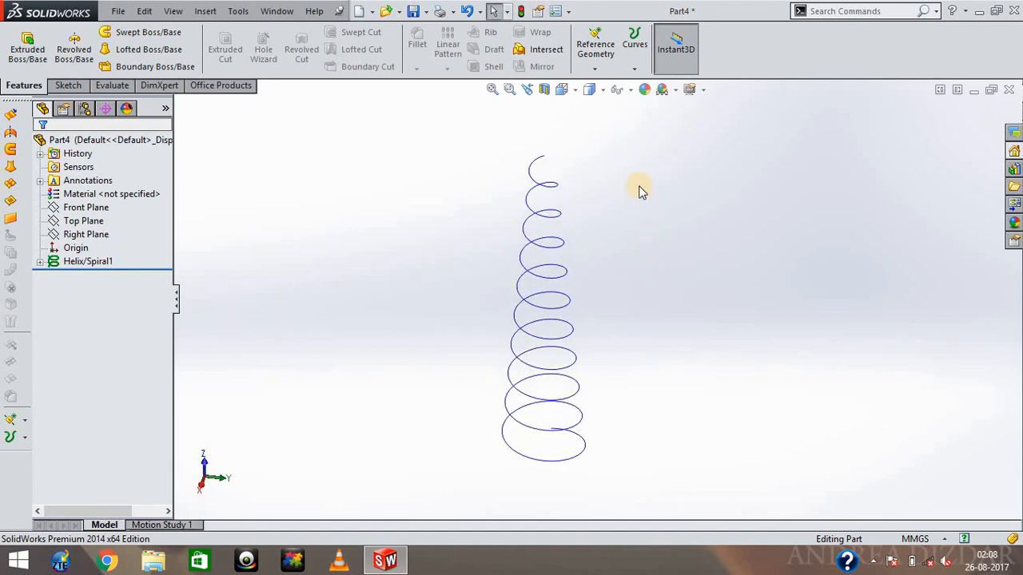